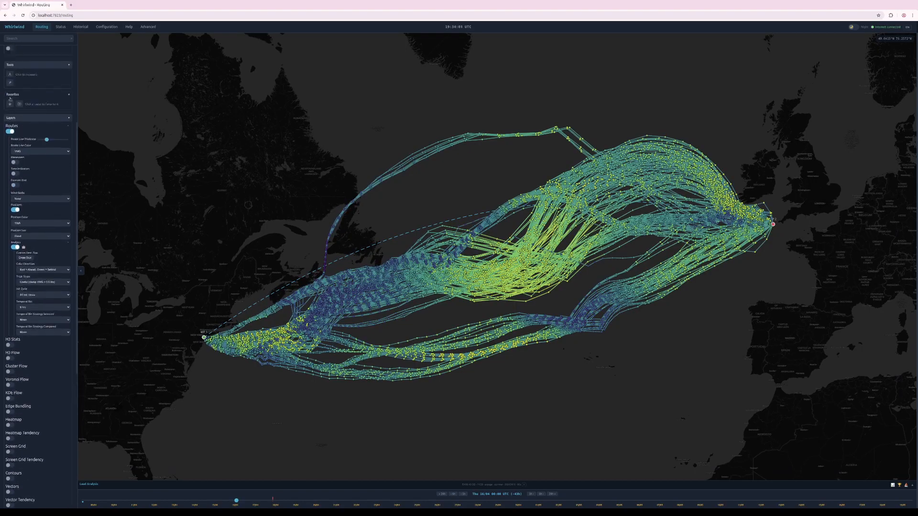
# - Hide the Routes layer so that only the direct line between the two waypoints remains on the map
pyautogui.click(10, 157)
pyautogui.moveTo(265, 118)
pyautogui.mouseDown()
pyautogui.moveTo(258, 131)
pyautogui.moveTo(266, 111)
pyautogui.mouseUp()
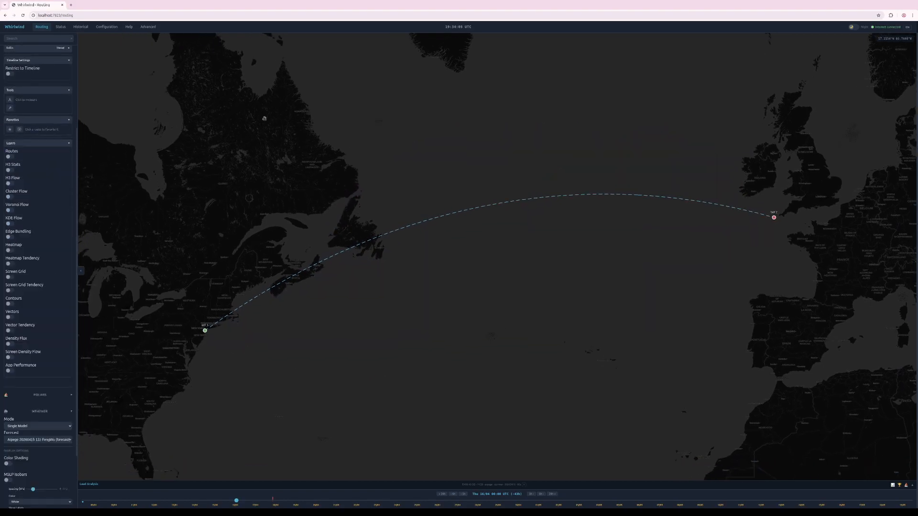
pyautogui.moveTo(233, 277); pyautogui.dragTo(240, 191)
pyautogui.click(9, 156)
pyautogui.click(9, 156)
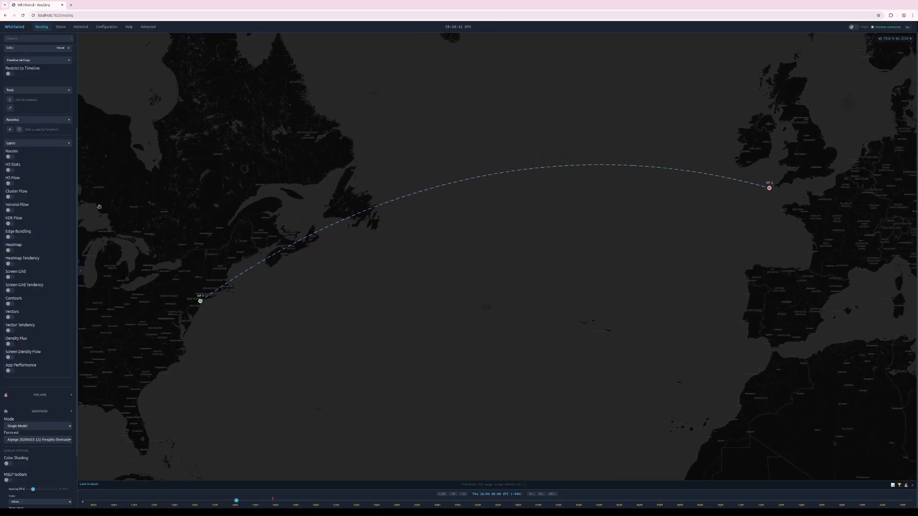
# - Turn on the H3 Stats layer to display the routes as hexagonal cells across the Atlantic
pyautogui.click(8, 170)
pyautogui.click(10, 171)
pyautogui.click(10, 170)
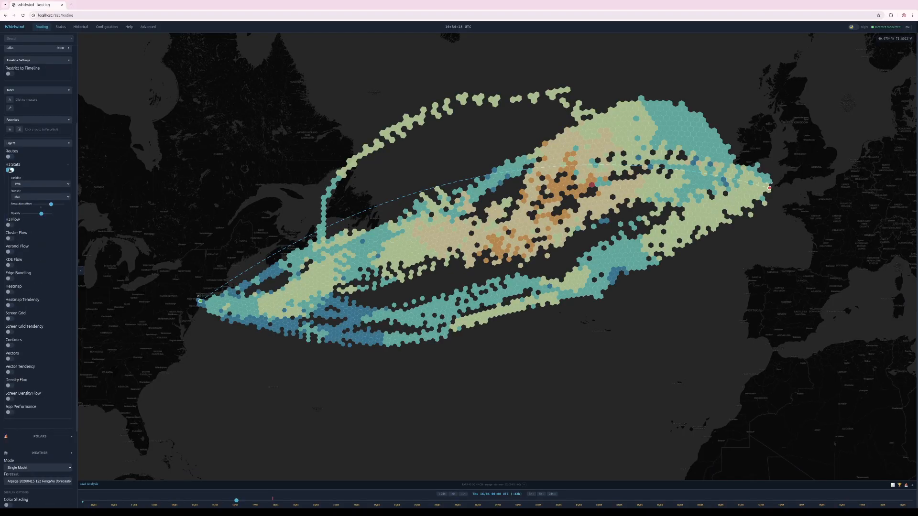
pyautogui.moveTo(247, 280); pyautogui.dragTo(235, 262)
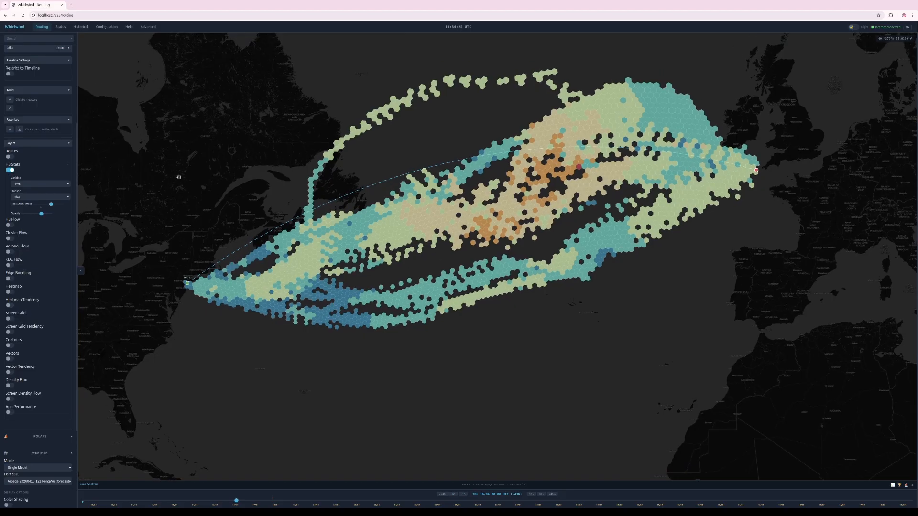
pyautogui.moveTo(470, 277); pyautogui.dragTo(473, 289)
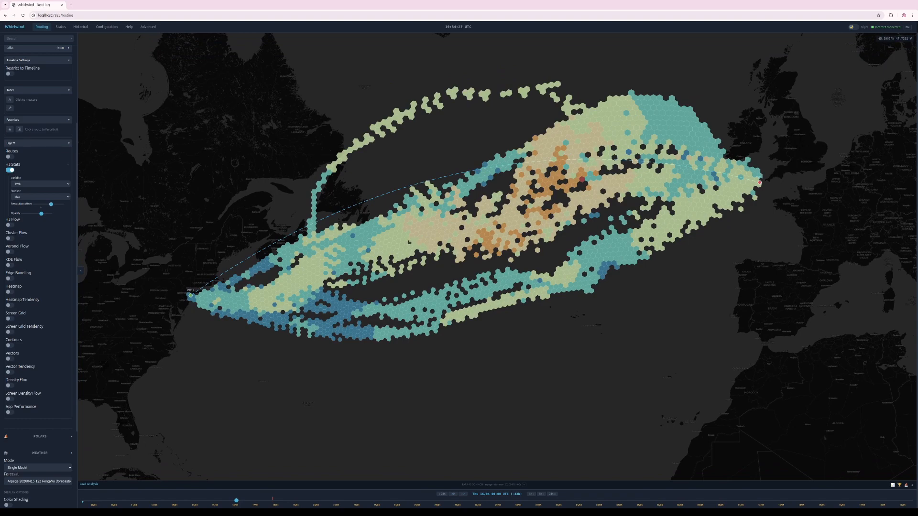
pyautogui.moveTo(399, 303); pyautogui.dragTo(401, 292)
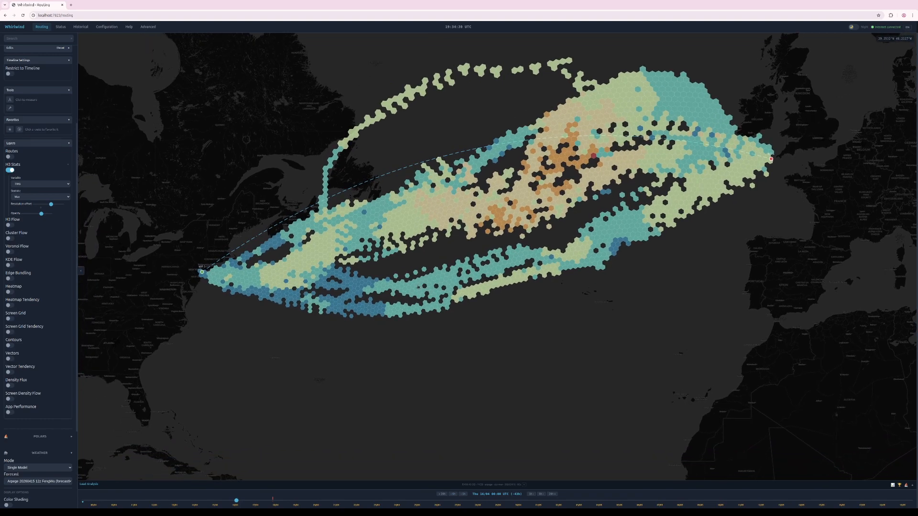
pyautogui.moveTo(357, 297); pyautogui.dragTo(355, 304)
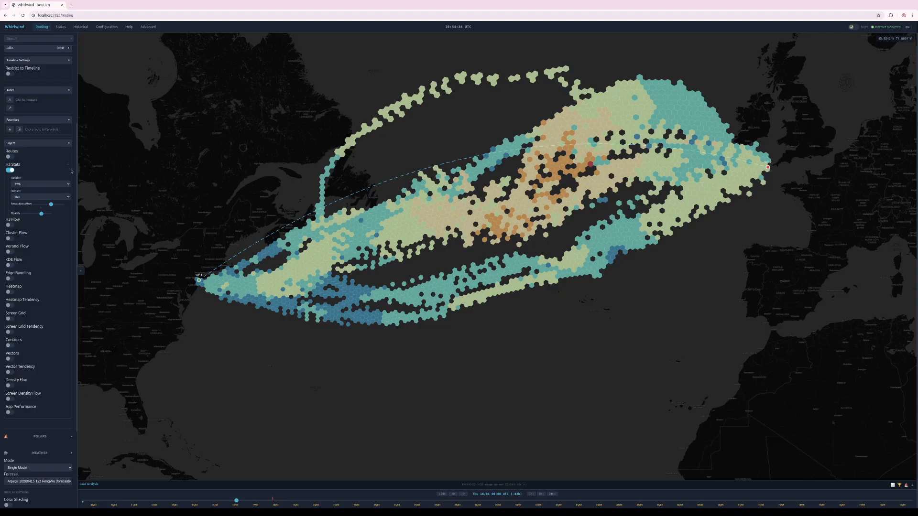
# - Collapse the route Visibility settings and examine the H3 Stats hexagons between the two waypoints
pyautogui.scroll(3, 73, 161)
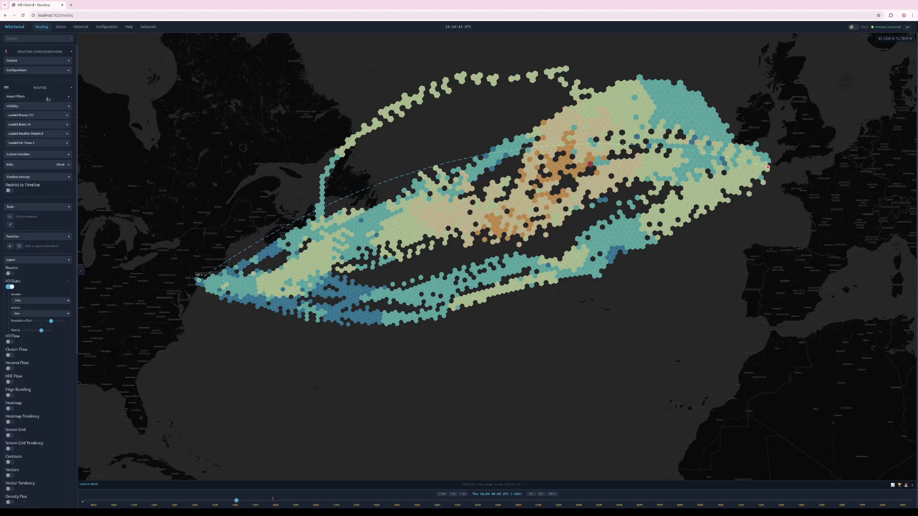
pyautogui.click(31, 106)
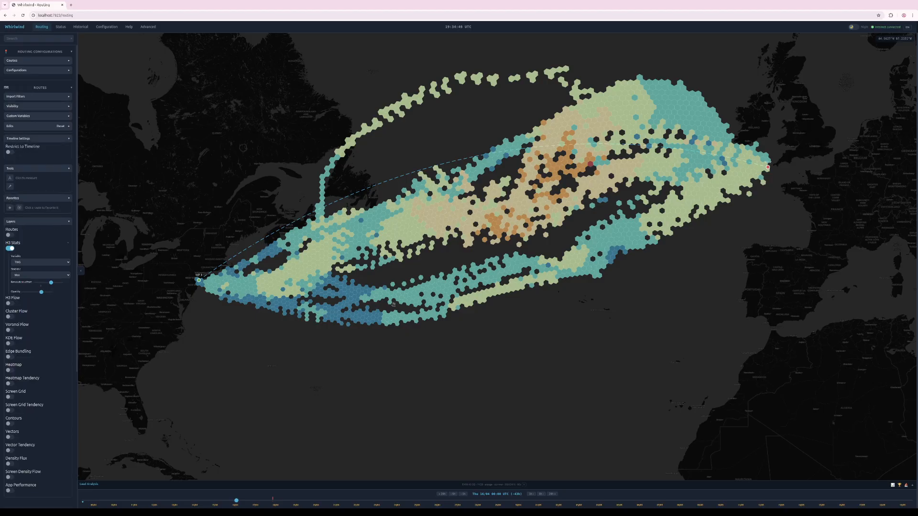
pyautogui.moveTo(393, 304)
pyautogui.mouseDown()
pyautogui.moveTo(384, 292)
pyautogui.moveTo(411, 285)
pyautogui.moveTo(381, 306)
pyautogui.mouseUp()
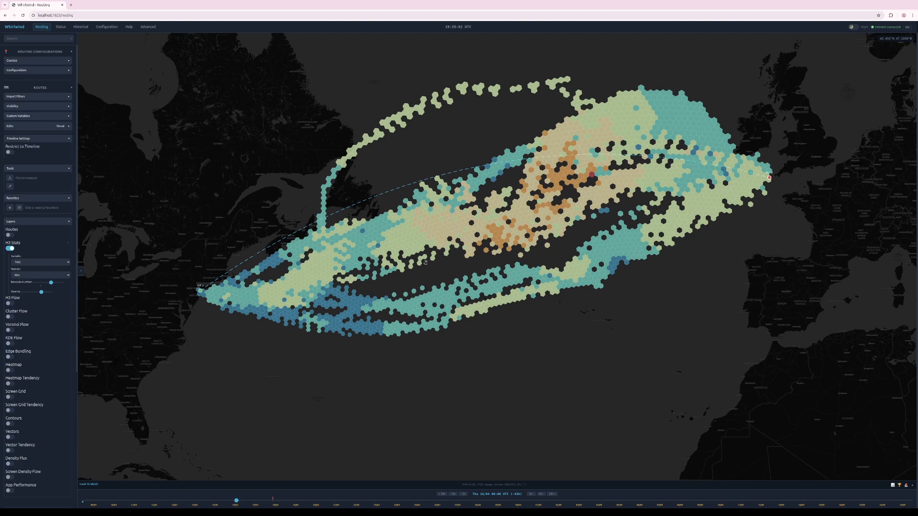
pyautogui.moveTo(427, 259); pyautogui.dragTo(427, 265)
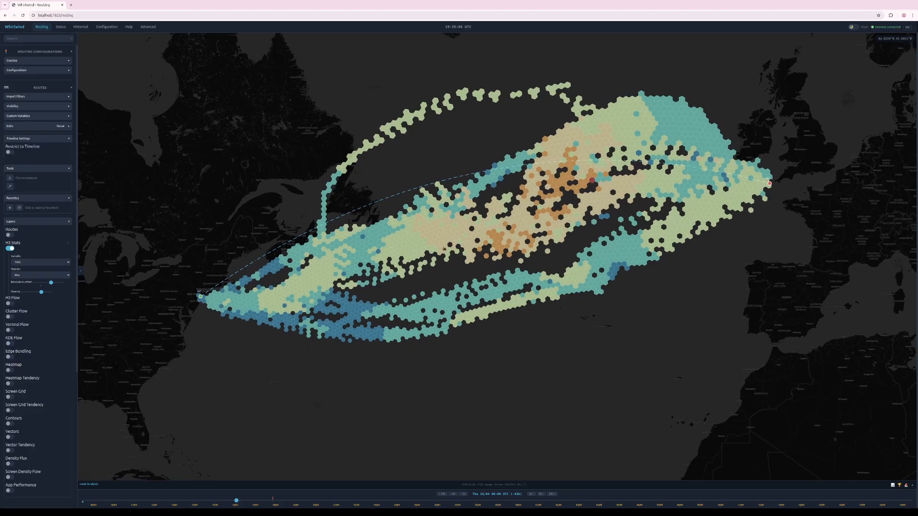
pyautogui.moveTo(443, 248); pyautogui.dragTo(441, 250)
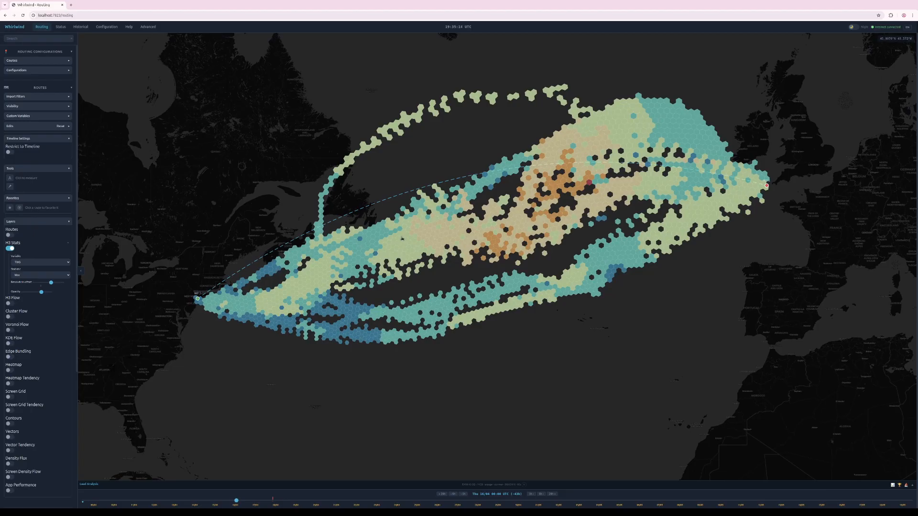
pyautogui.moveTo(401, 239); pyautogui.dragTo(396, 244)
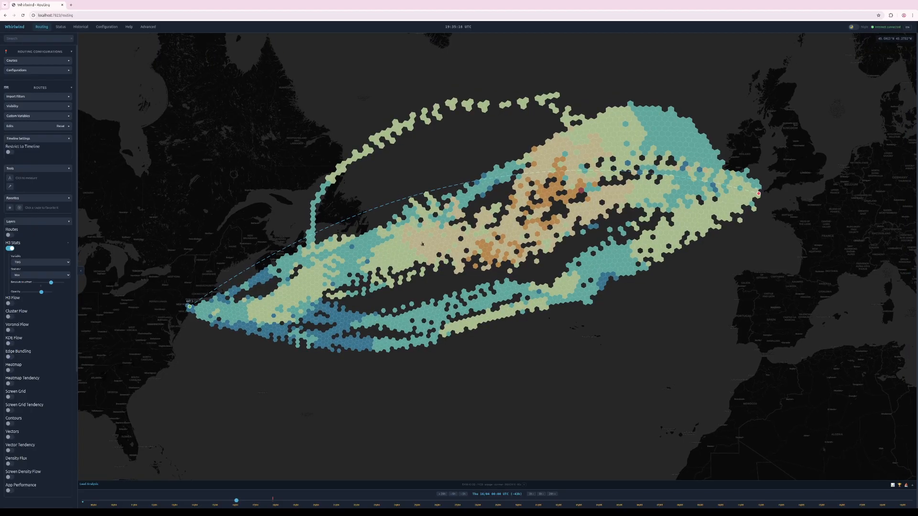
pyautogui.moveTo(422, 244); pyautogui.dragTo(417, 251)
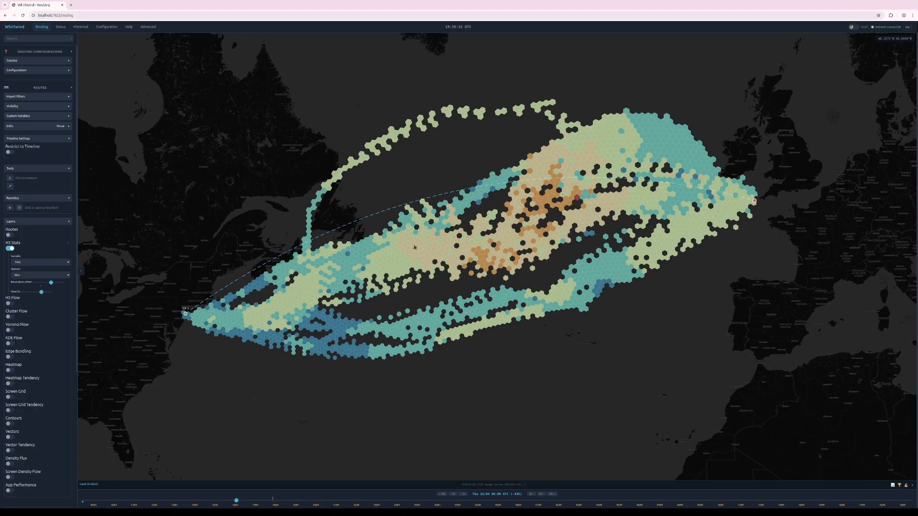
pyautogui.moveTo(415, 247); pyautogui.dragTo(408, 253)
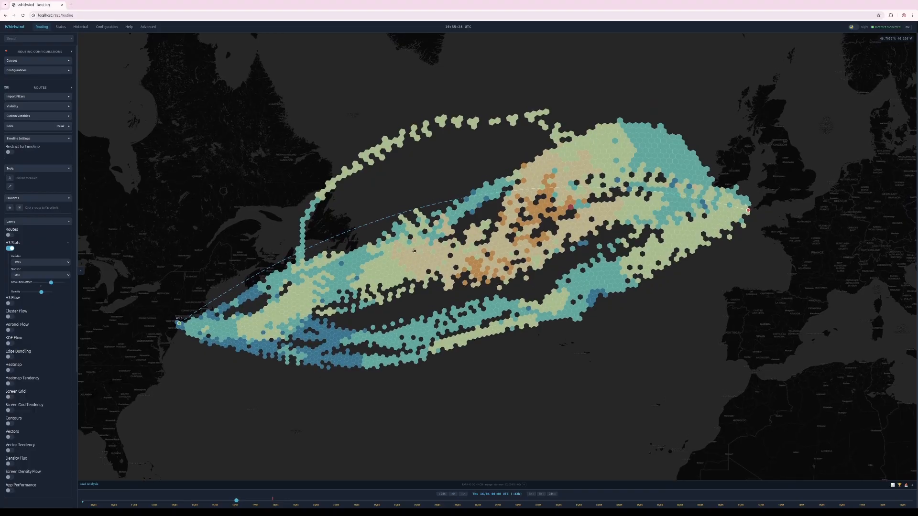
pyautogui.moveTo(412, 248); pyautogui.dragTo(420, 241)
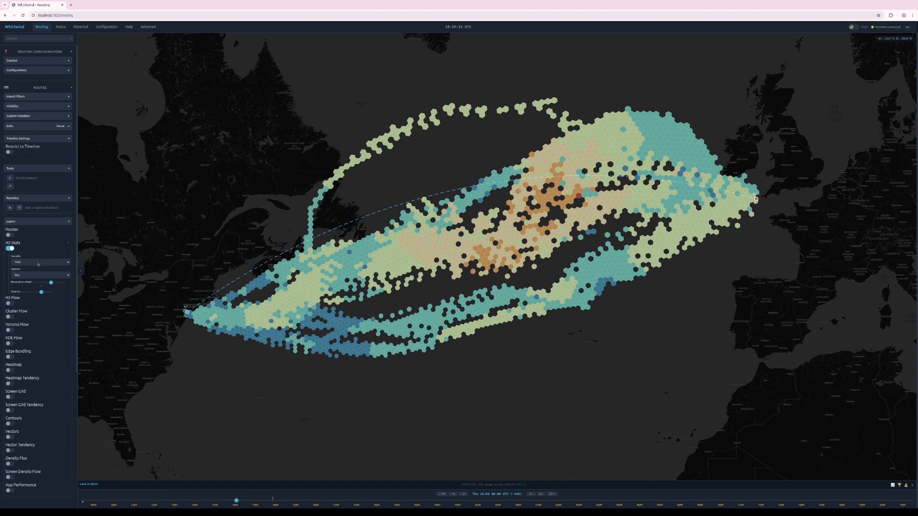
# - Switch the H3 Stats layer to a different variable and examine how it is distributed along the routes
pyautogui.click(39, 262)
pyautogui.moveTo(473, 261); pyautogui.dragTo(498, 264)
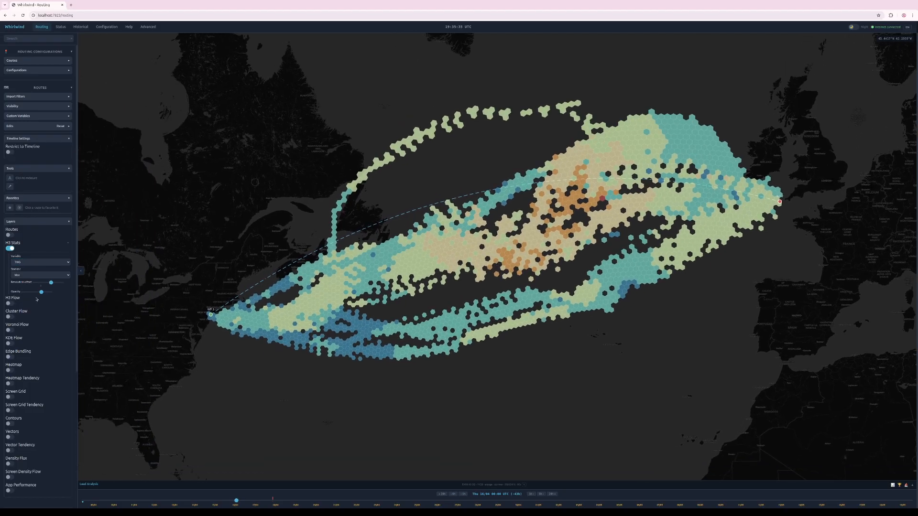
pyautogui.click(35, 265)
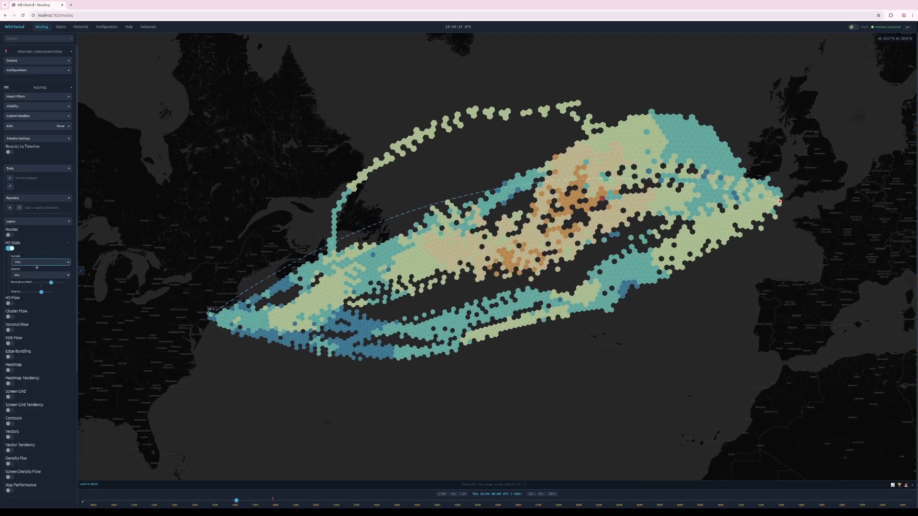
pyautogui.click(51, 306)
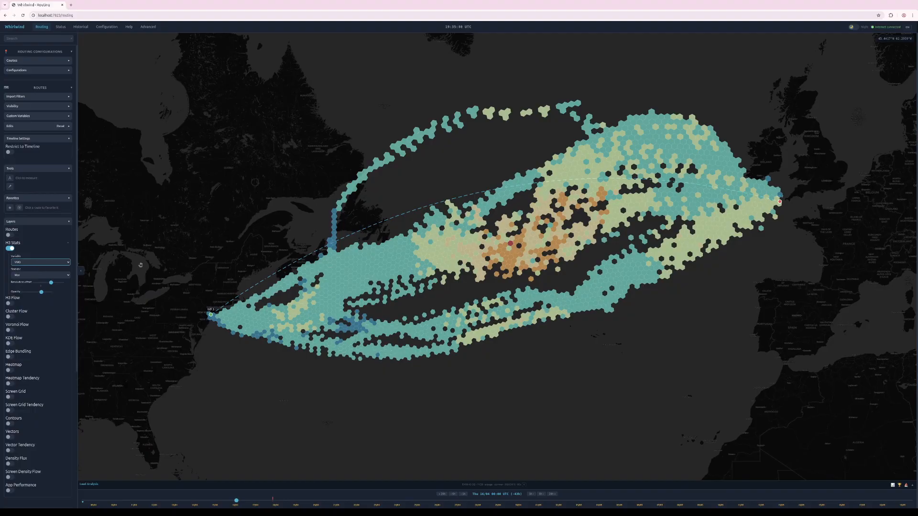
pyautogui.moveTo(407, 262); pyautogui.dragTo(405, 258)
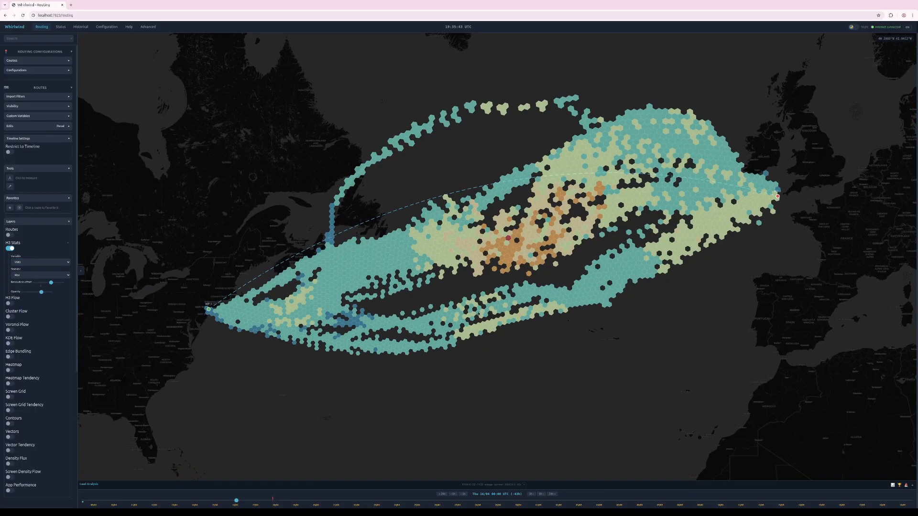
pyautogui.moveTo(472, 308); pyautogui.dragTo(224, 331)
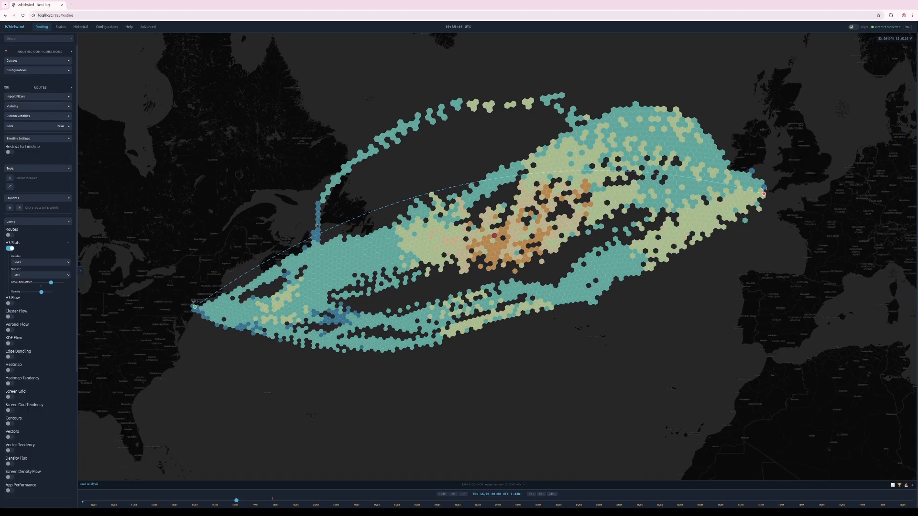
pyautogui.moveTo(317, 223); pyautogui.dragTo(318, 211)
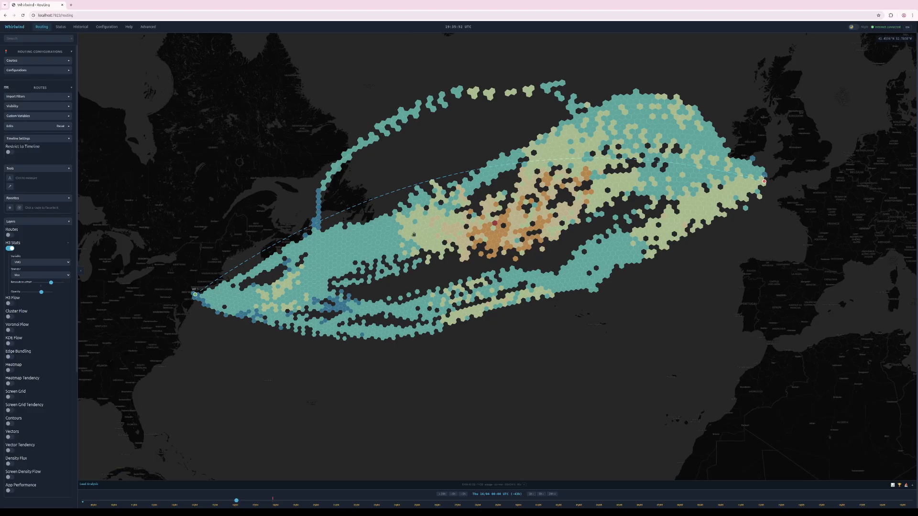
pyautogui.moveTo(444, 245); pyautogui.dragTo(438, 252)
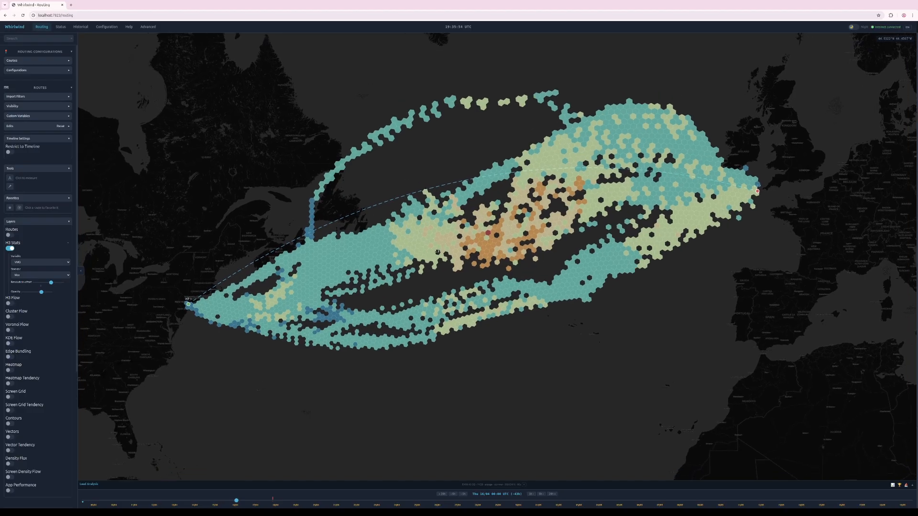
pyautogui.moveTo(138, 313); pyautogui.dragTo(142, 290)
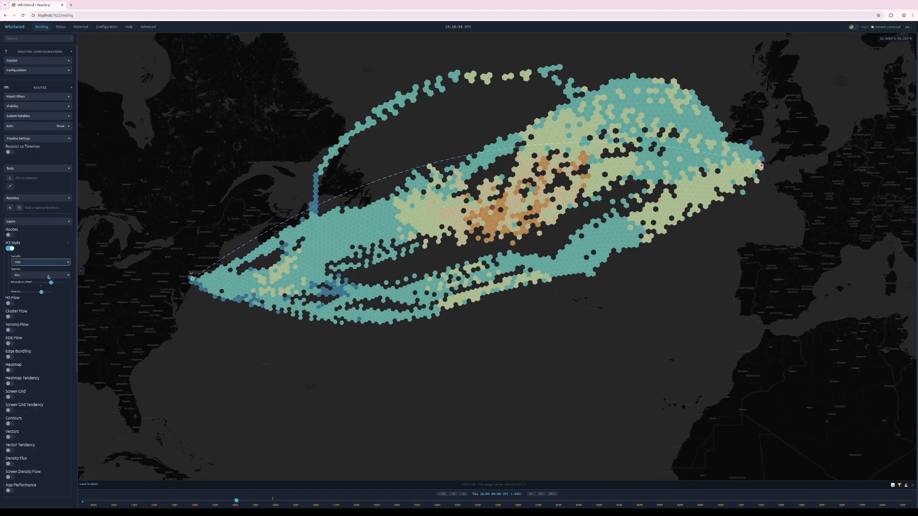
pyautogui.moveTo(467, 254); pyautogui.dragTo(463, 262)
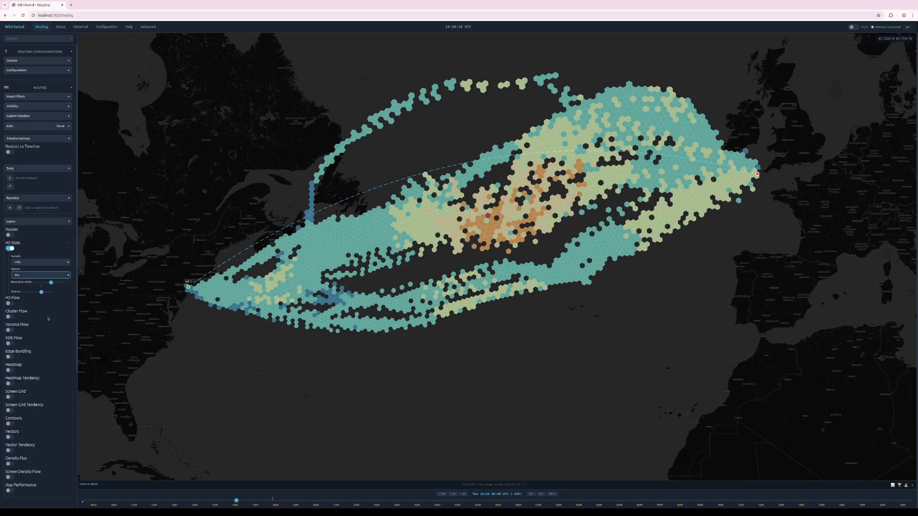
# - Return the H3 Stats layer to its original variable and review the available statistics
pyautogui.click(58, 262)
pyautogui.click(35, 275)
pyautogui.click(34, 275)
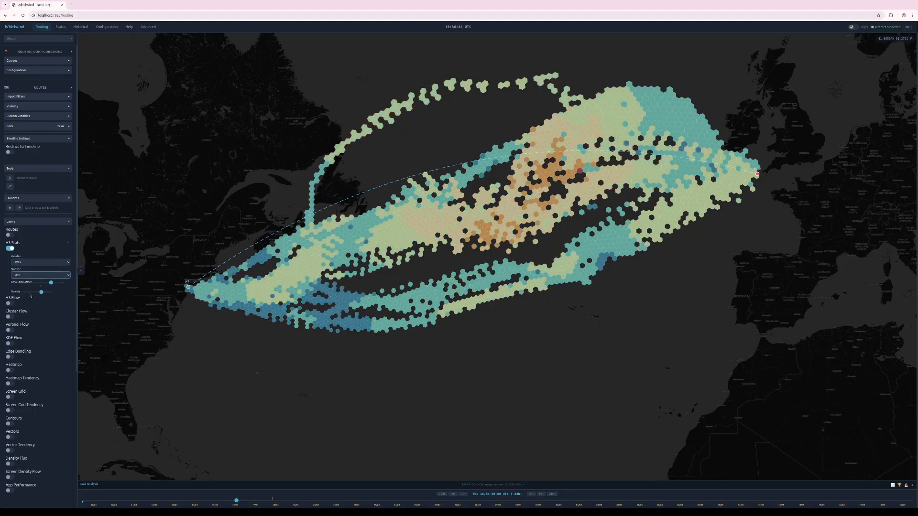
pyautogui.moveTo(456, 300); pyautogui.dragTo(445, 310)
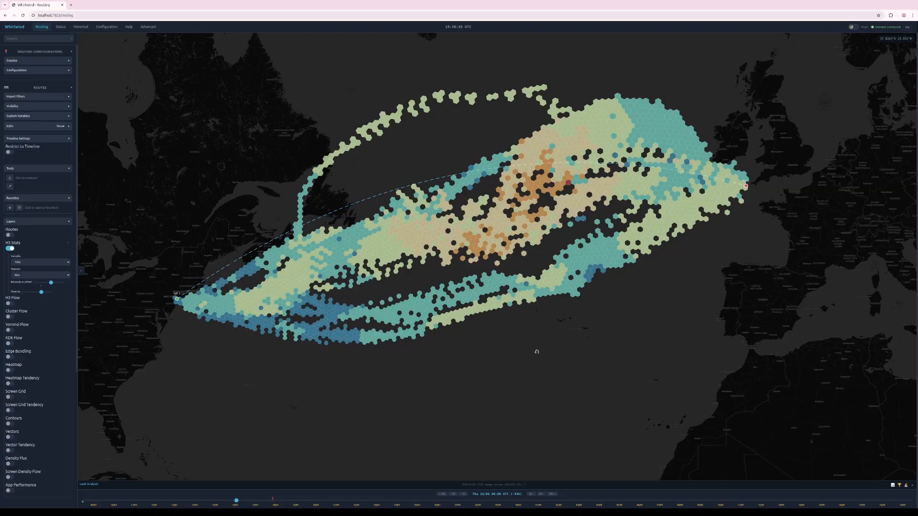
# - Restrict the routes to the timeline with a time window and move the selected time to Fri 24/04
pyautogui.click(9, 153)
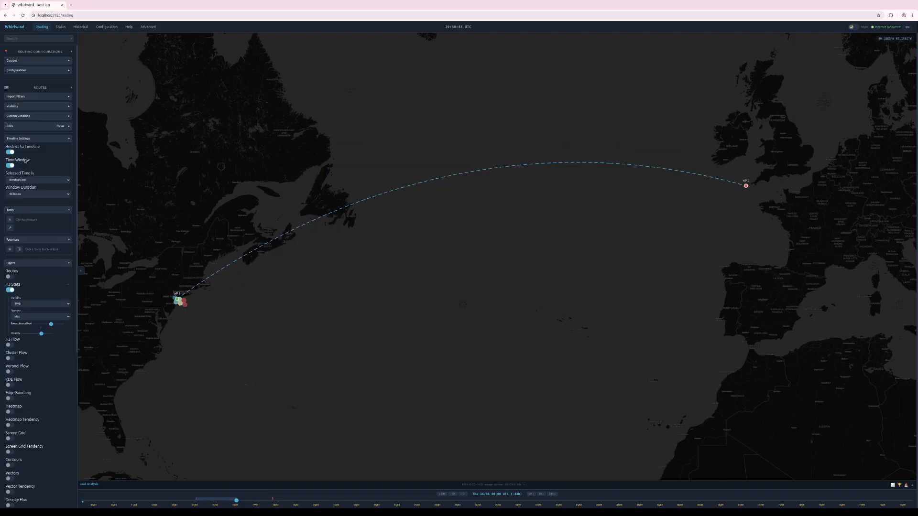
pyautogui.click(10, 166)
pyautogui.moveTo(230, 502); pyautogui.dragTo(413, 507)
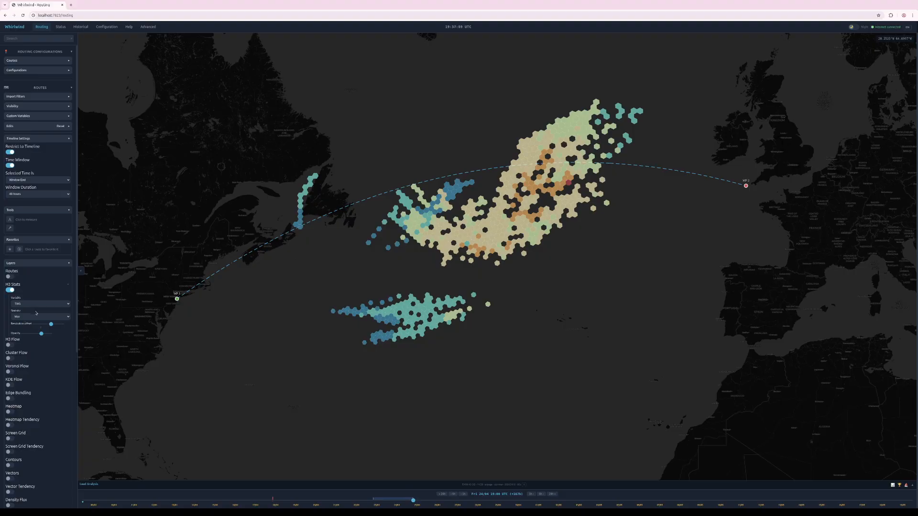
pyautogui.moveTo(383, 501); pyautogui.dragTo(401, 498)
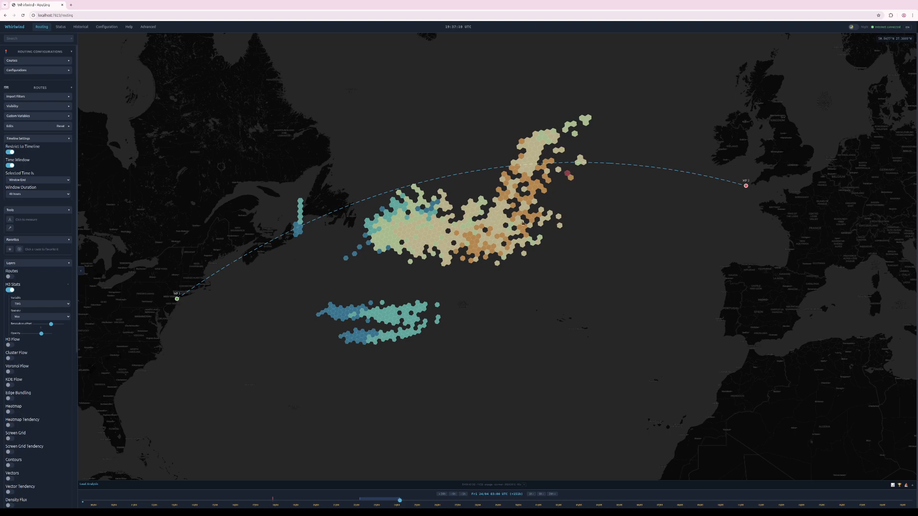
# - Replace the H3 Stats layer with H3 Flow and move the selected time back to Wed 22/04
pyautogui.click(9, 290)
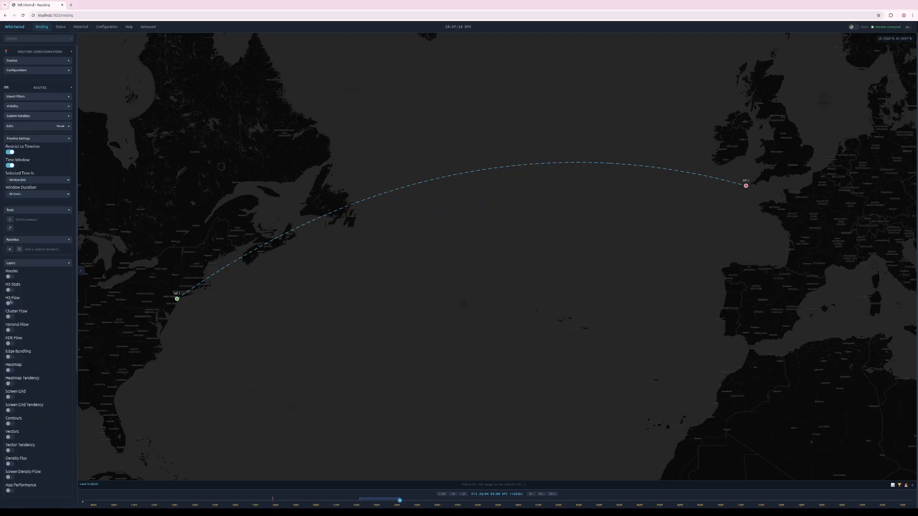
pyautogui.click(10, 303)
pyautogui.moveTo(317, 323); pyautogui.dragTo(316, 312)
pyautogui.moveTo(397, 500); pyautogui.dragTo(370, 501)
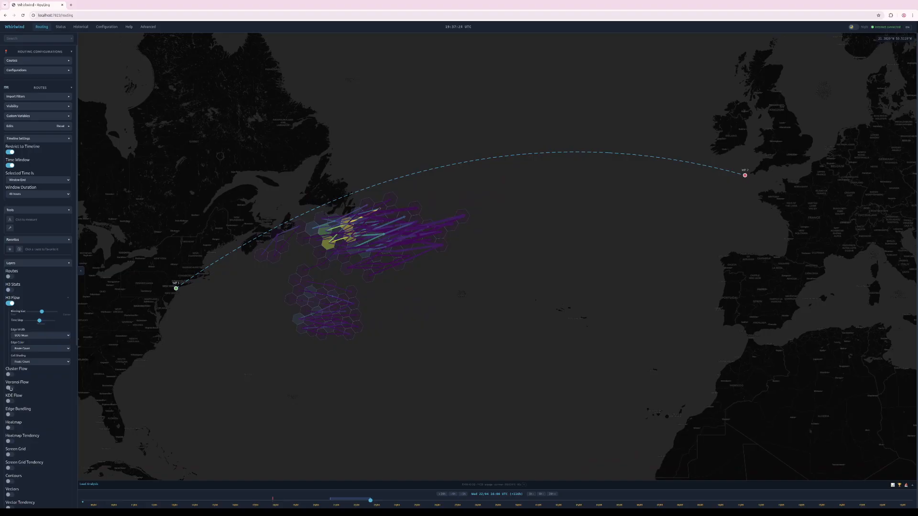
pyautogui.moveTo(209, 278); pyautogui.dragTo(207, 298)
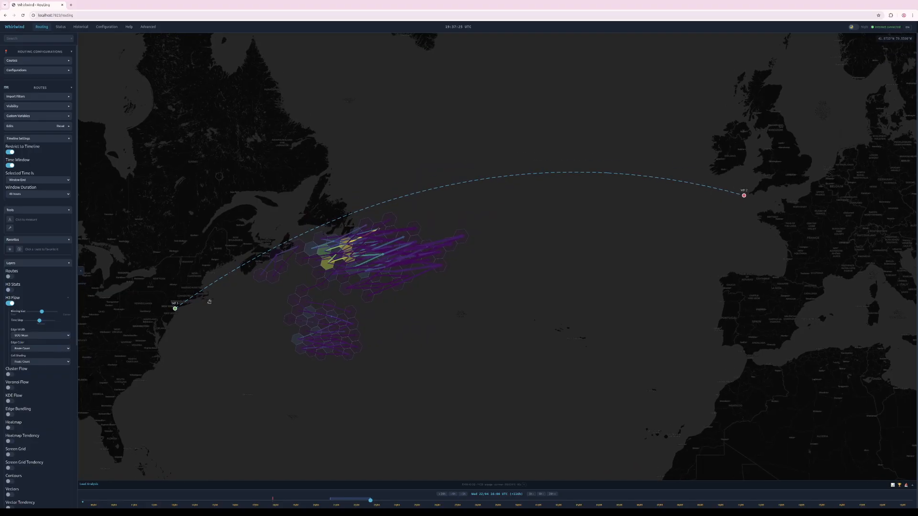
pyautogui.moveTo(268, 311); pyautogui.dragTo(271, 316)
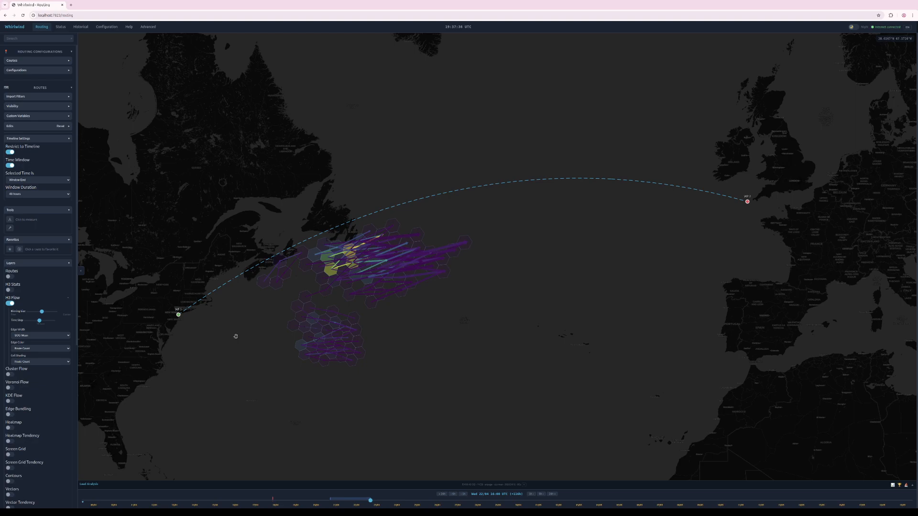
pyautogui.moveTo(235, 337); pyautogui.dragTo(257, 326)
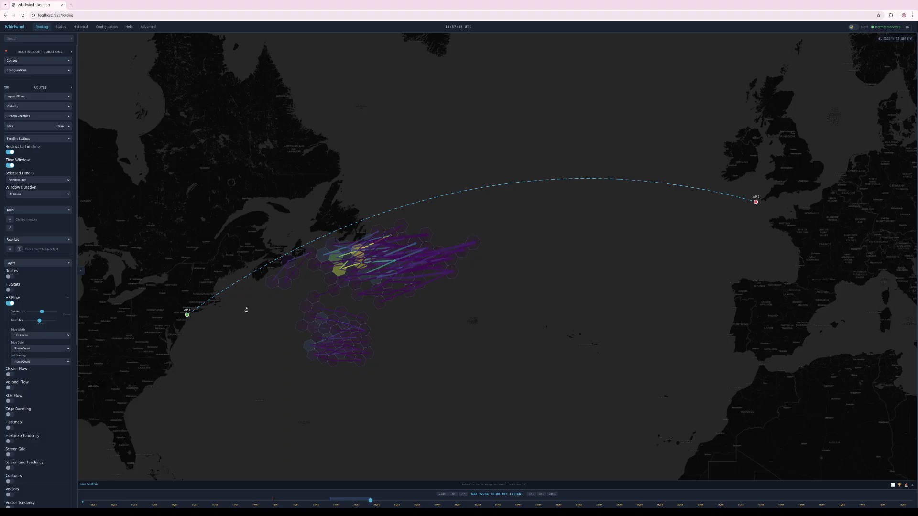
# - Remove the timeline restriction so that H3 Flow covers the full length of the transatlantic routes
pyautogui.moveTo(247, 309); pyautogui.dragTo(245, 306)
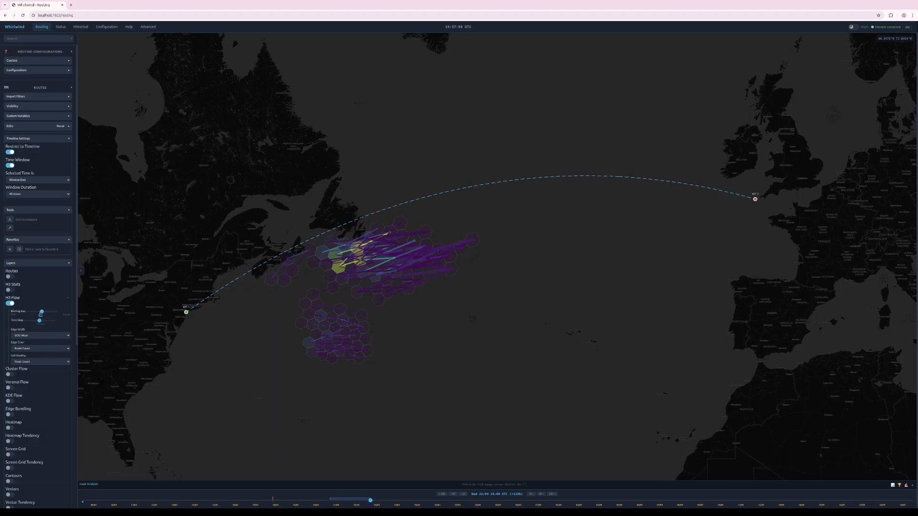
pyautogui.moveTo(40, 314); pyautogui.dragTo(45, 313)
pyautogui.click(10, 152)
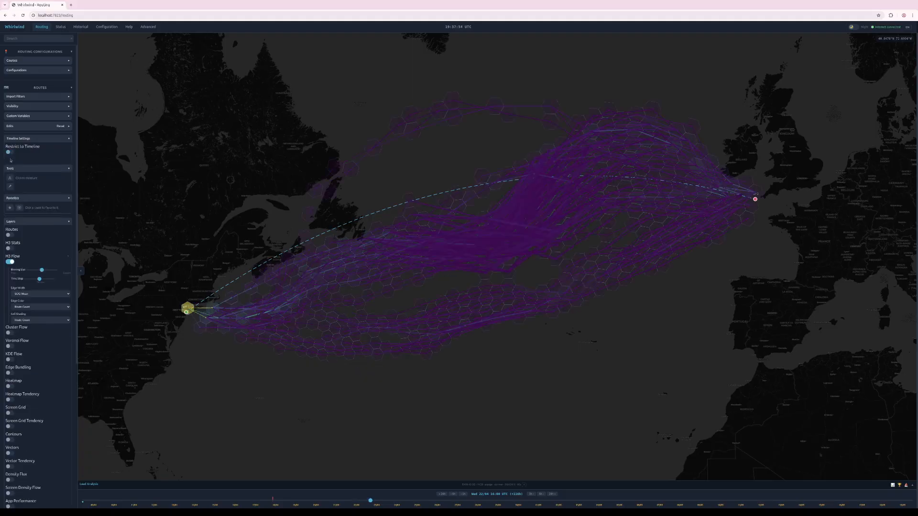
pyautogui.moveTo(390, 352); pyautogui.dragTo(393, 363)
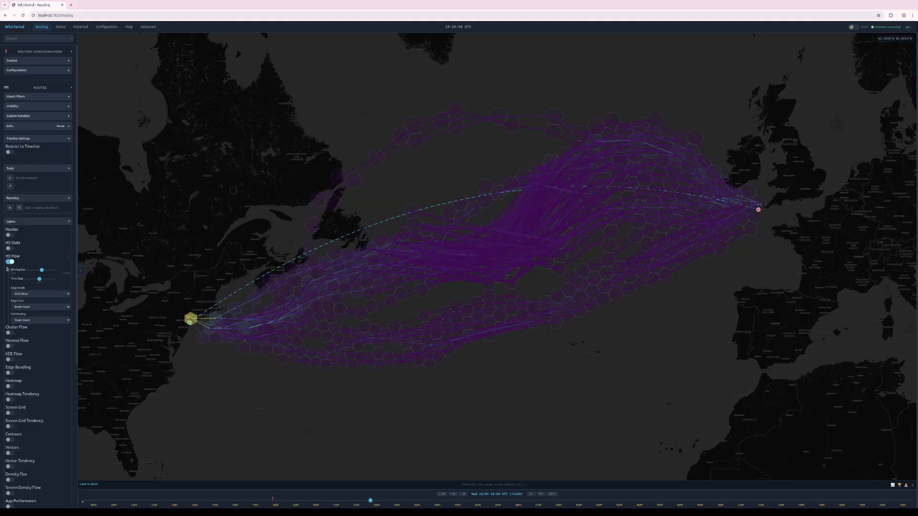
# - Compare smaller H3 Flow bins and several time steps, restoring the original bin size and settling on the longer time step
pyautogui.moveTo(44, 271); pyautogui.dragTo(34, 274)
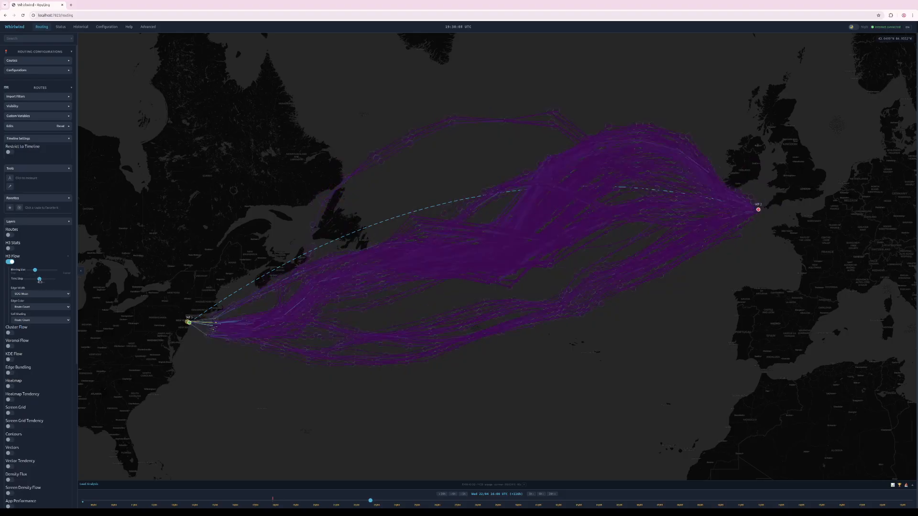
pyautogui.moveTo(40, 281); pyautogui.dragTo(45, 280)
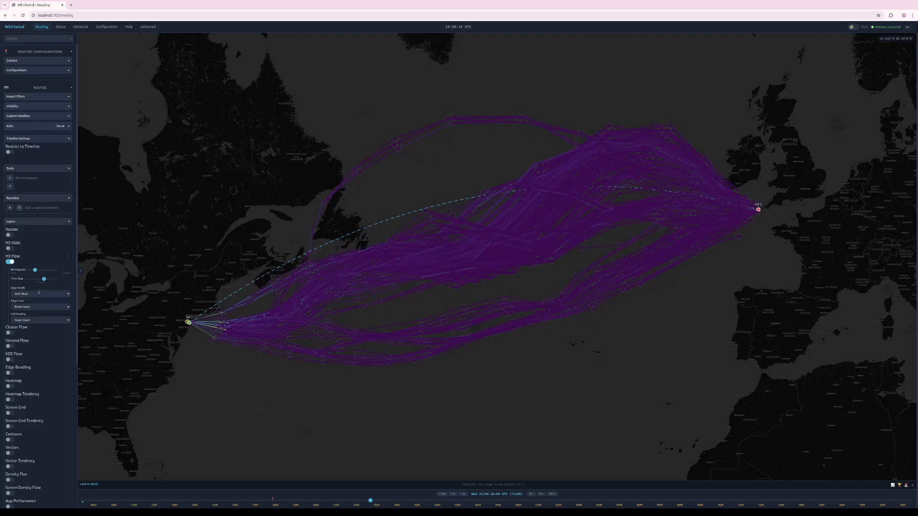
pyautogui.moveTo(35, 271); pyautogui.dragTo(45, 275)
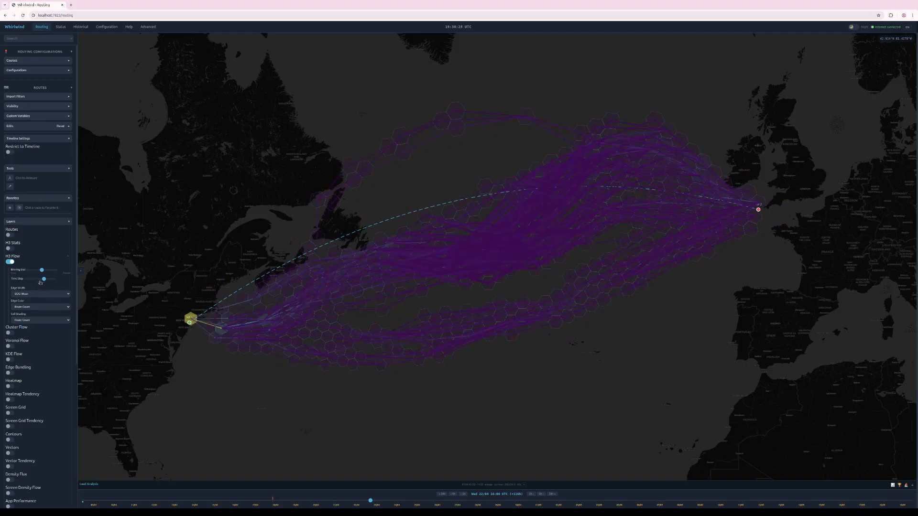
pyautogui.moveTo(40, 282); pyautogui.dragTo(36, 284)
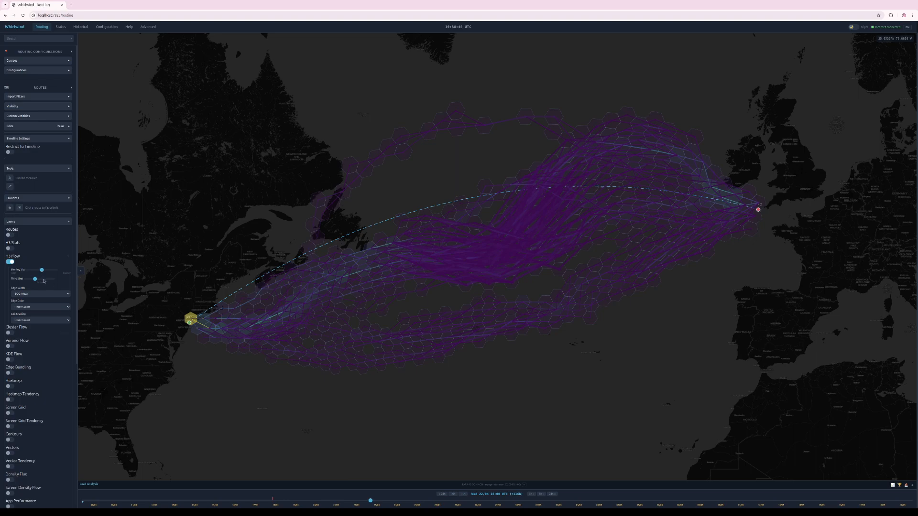
pyautogui.click(39, 279)
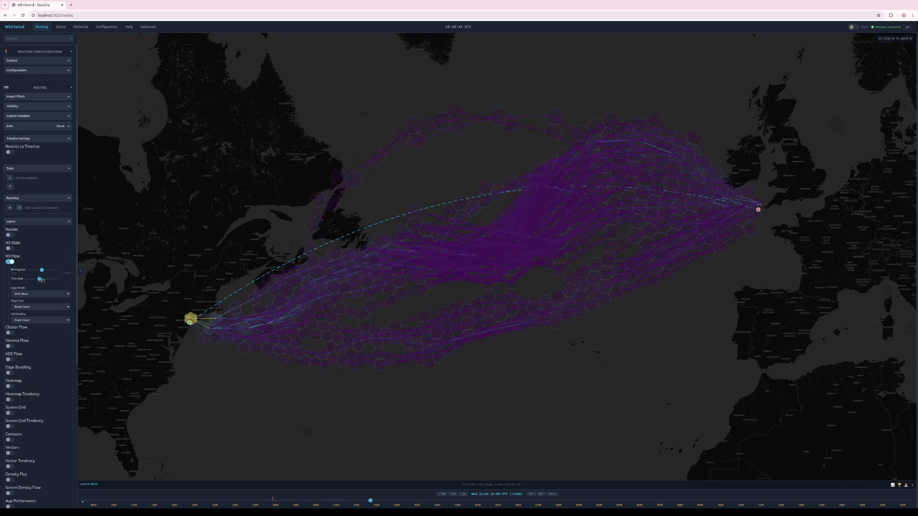
pyautogui.click(42, 280)
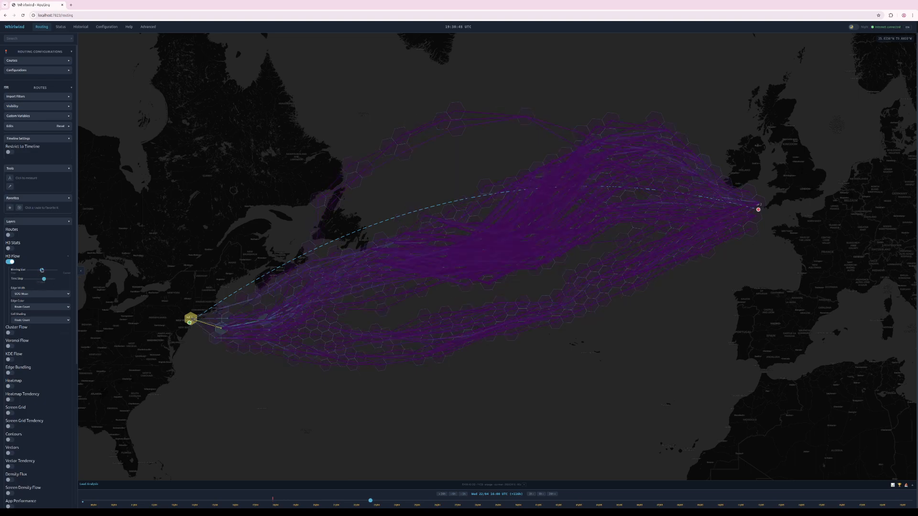
pyautogui.moveTo(42, 270); pyautogui.dragTo(42, 270)
# - Color the H3 Flow edges by Boat Compare and examine the details of a flow segment in mid-Atlantic
pyautogui.scroll(2, 268, 357)
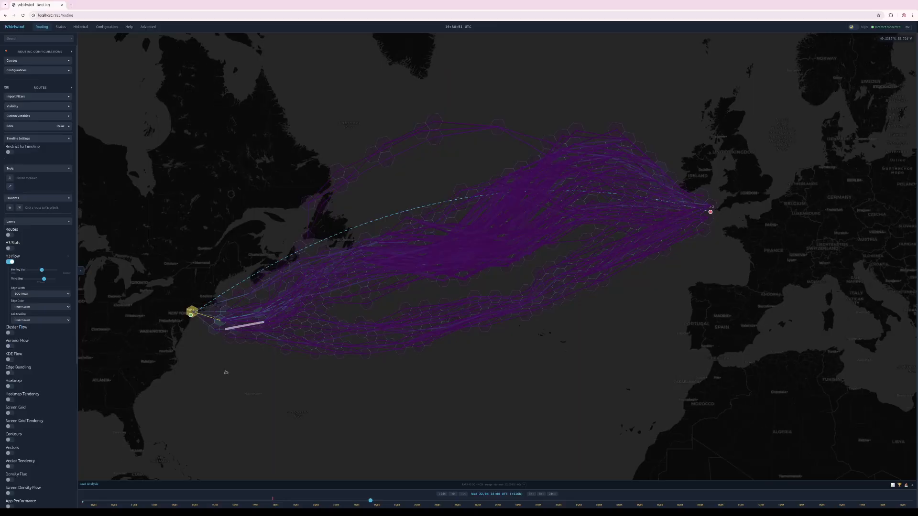
pyautogui.scroll(-3, 227, 366)
pyautogui.moveTo(227, 365); pyautogui.dragTo(351, 350)
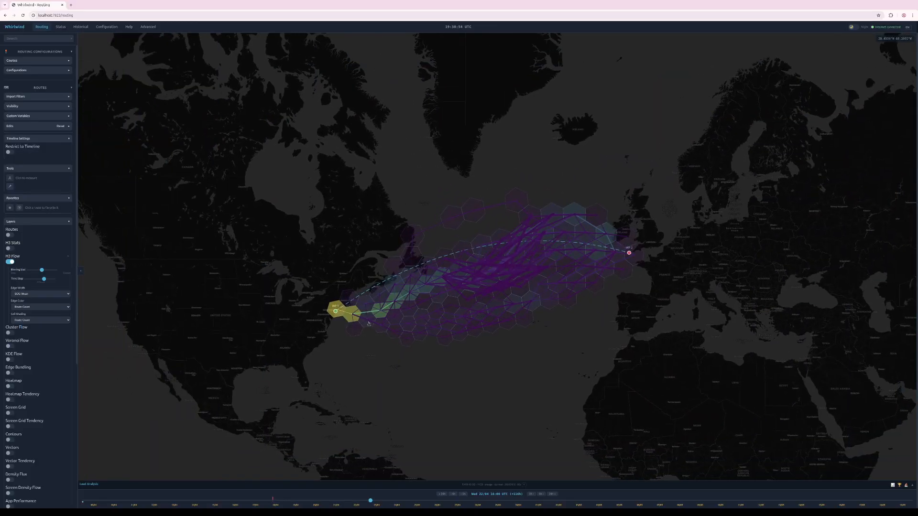
pyautogui.scroll(2, 368, 323)
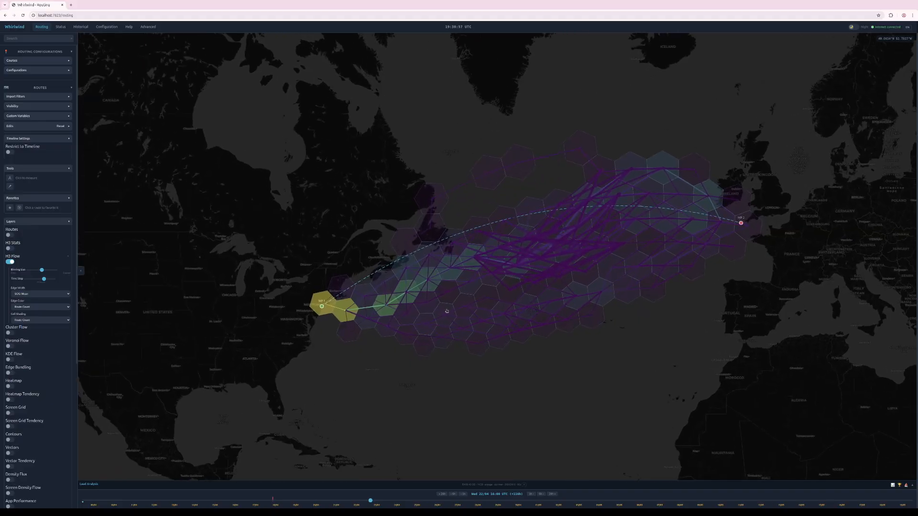
pyautogui.scroll(2, 447, 312)
pyautogui.scroll(1, 428, 320)
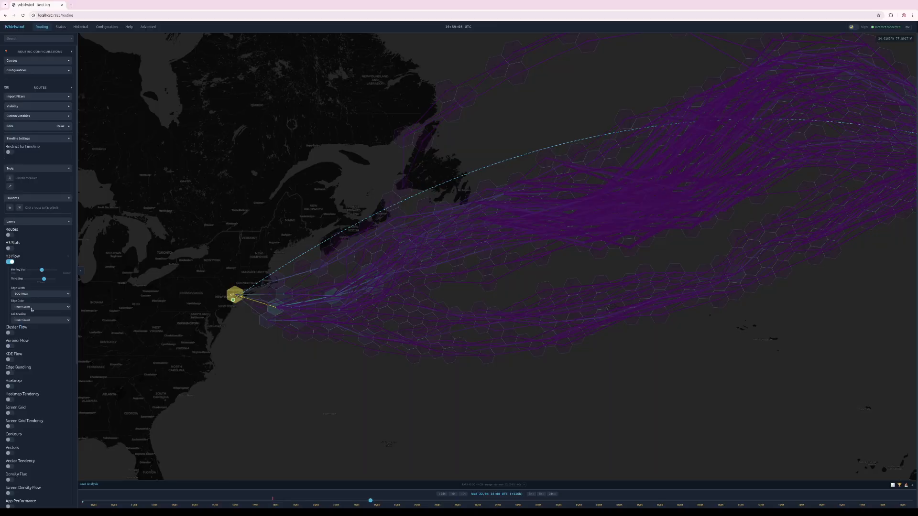
pyautogui.click(33, 308)
pyautogui.click(41, 328)
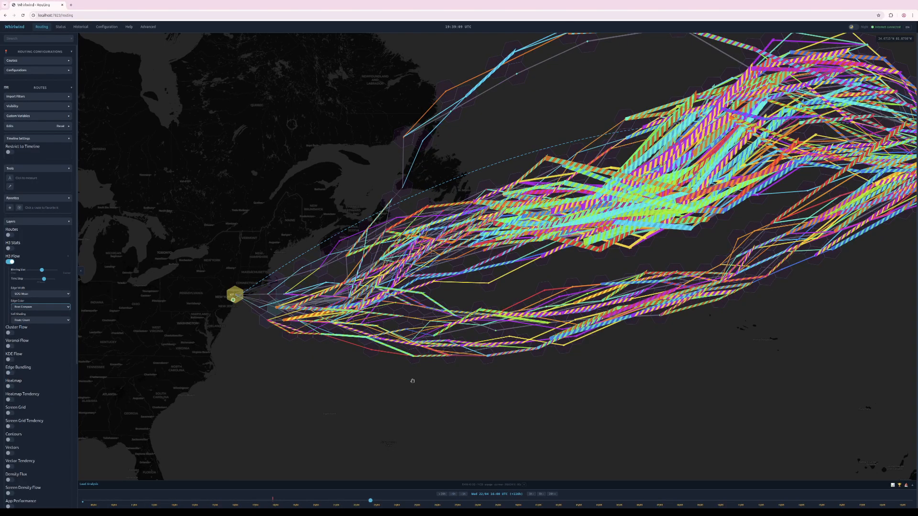
pyautogui.moveTo(436, 399); pyautogui.dragTo(405, 393)
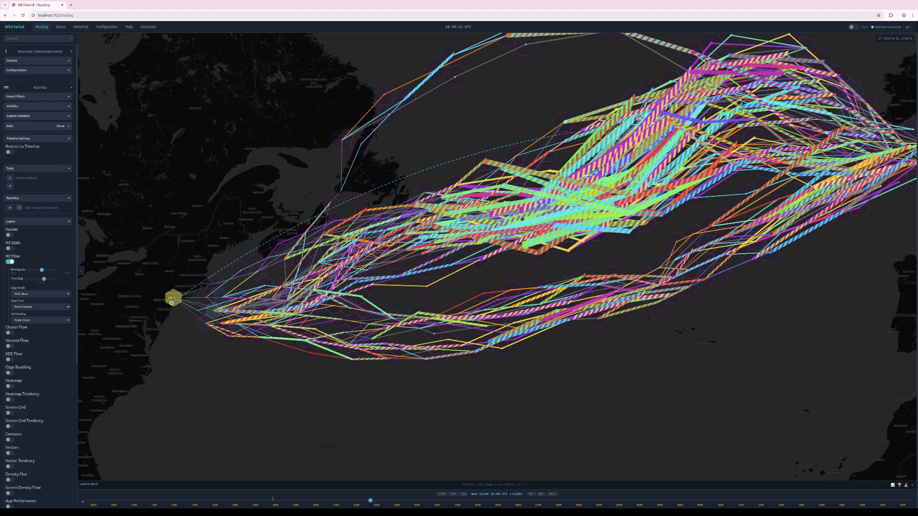
pyautogui.moveTo(521, 220)
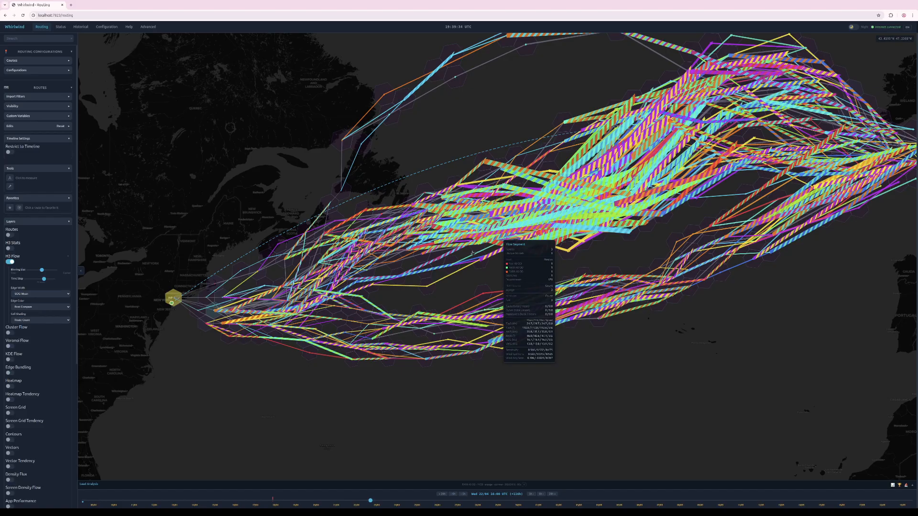
# - Restrict the routes to the timeline again, using a 12-hour window with the selected time at the window center
pyautogui.click(135, 194)
pyautogui.click(9, 153)
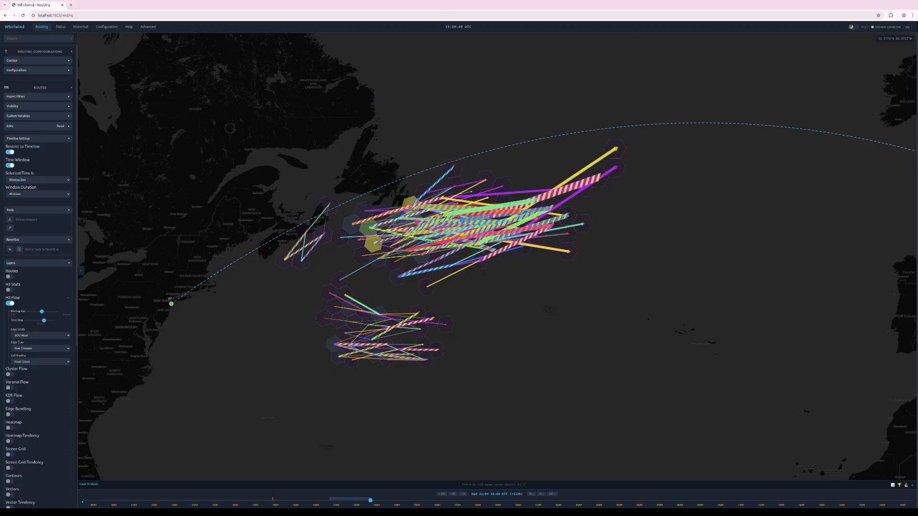
pyautogui.click(21, 194)
pyautogui.click(20, 199)
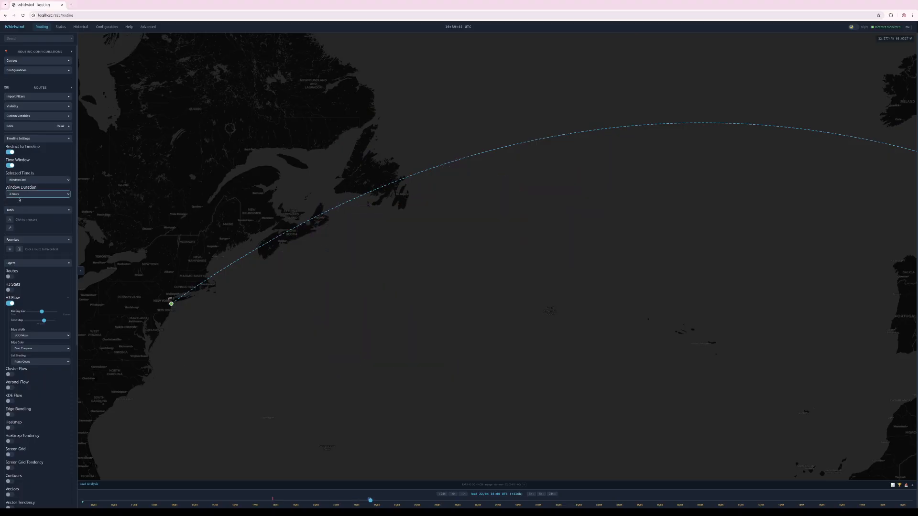
pyautogui.click(20, 214)
pyautogui.click(49, 182)
pyautogui.click(45, 191)
pyautogui.click(45, 194)
pyautogui.click(36, 216)
pyautogui.moveTo(266, 343); pyautogui.dragTo(281, 361)
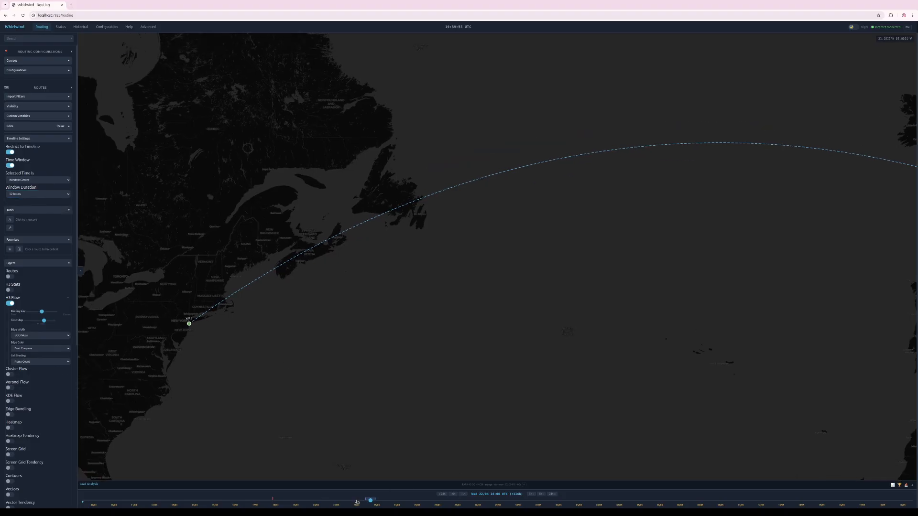
# - Move the selected time to Wed 22/04 20:00 UTC and switch off the time window while keeping the timeline restriction
pyautogui.moveTo(370, 500); pyautogui.dragTo(374, 500)
pyautogui.click(9, 304)
pyautogui.click(9, 304)
pyautogui.click(10, 165)
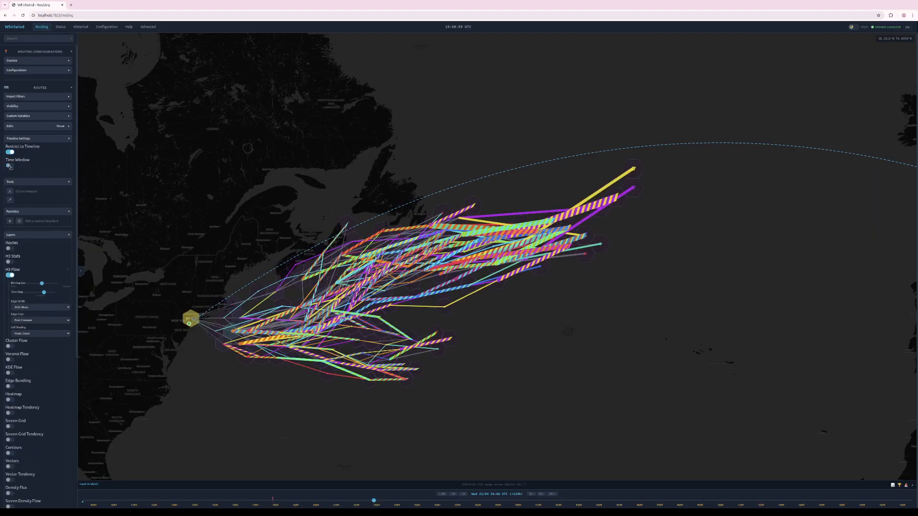
pyautogui.click(10, 152)
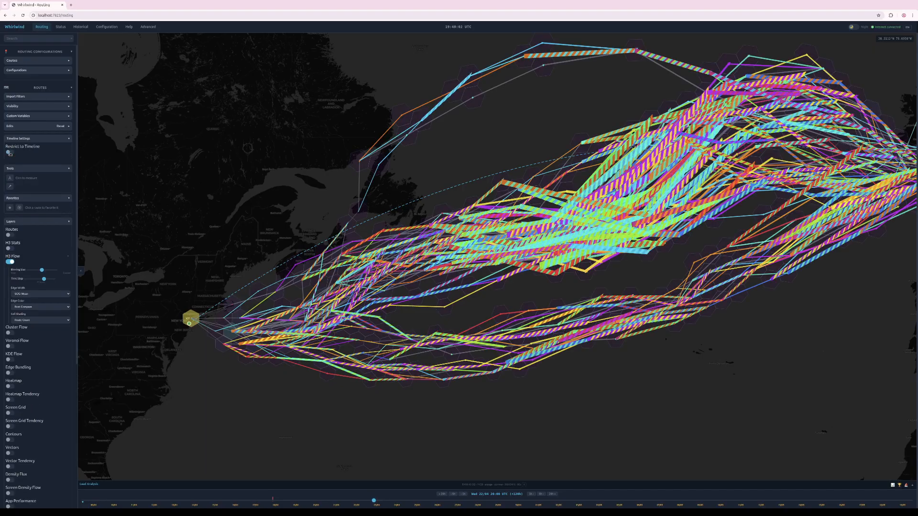
pyautogui.click(10, 153)
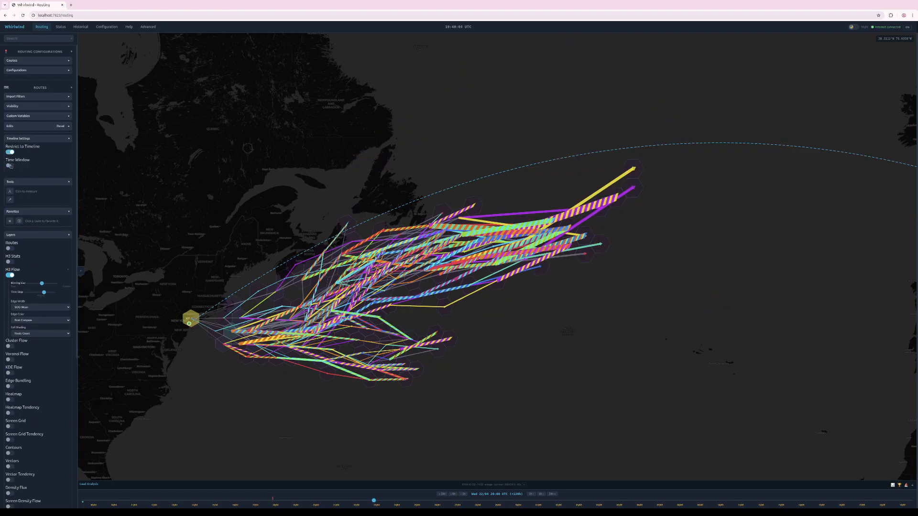
pyautogui.click(10, 166)
pyautogui.click(10, 166)
# - Shorten the H3 Flow time step considerably and turn the time window back on
pyautogui.moveTo(44, 292); pyautogui.dragTo(20, 295)
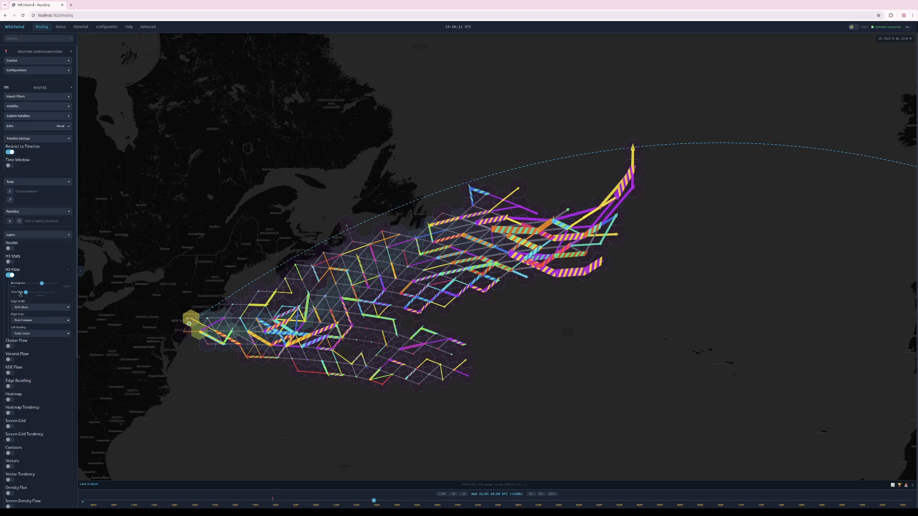
pyautogui.click(10, 166)
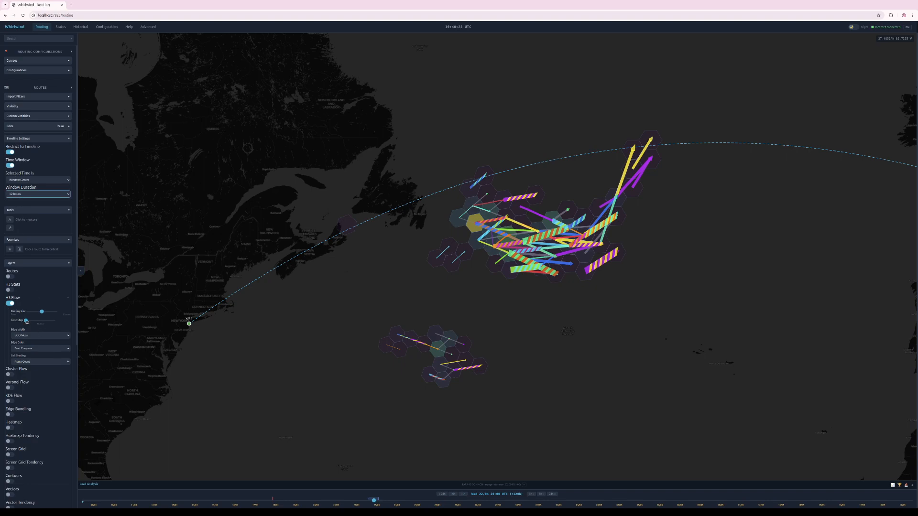
pyautogui.moveTo(27, 322); pyautogui.dragTo(26, 325)
pyautogui.moveTo(248, 259)
pyautogui.mouseDown()
pyautogui.moveTo(232, 264)
pyautogui.moveTo(232, 254)
pyautogui.mouseUp()
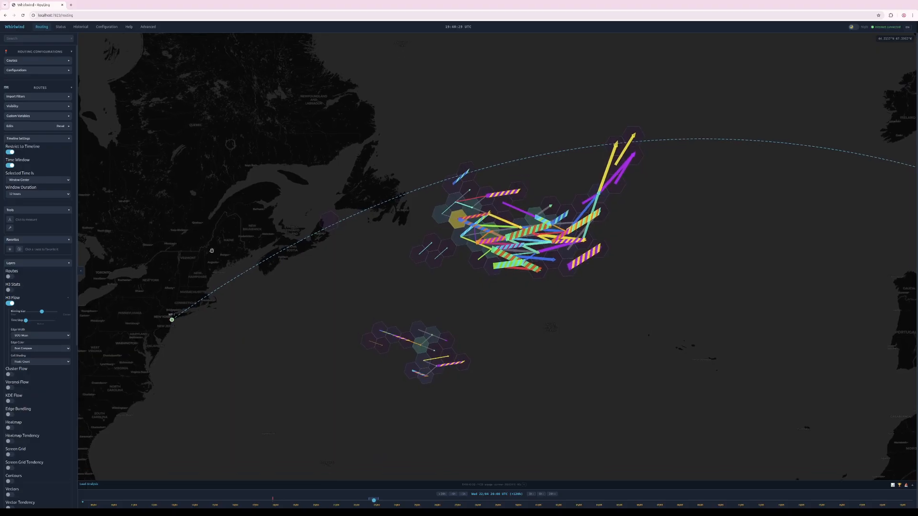
# - Try a shorter time window duration and return it to 12 hours
pyautogui.click(36, 195)
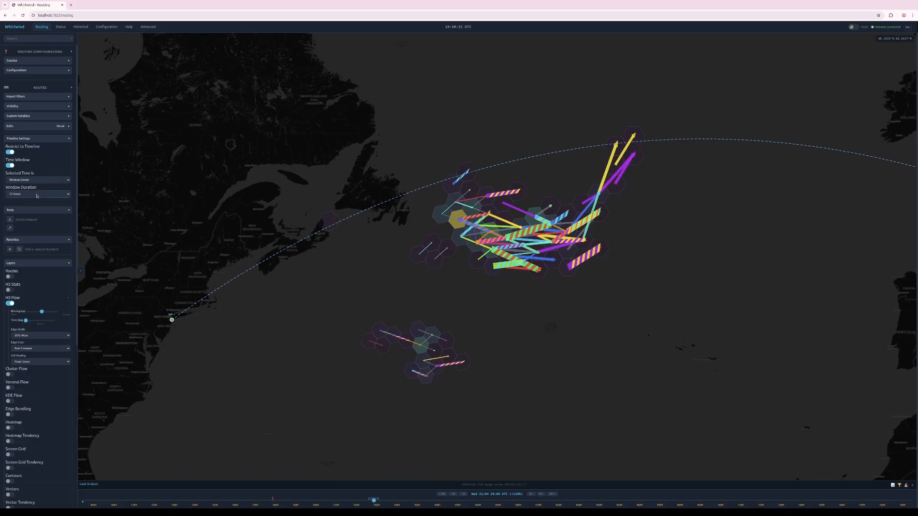
pyautogui.click(19, 213)
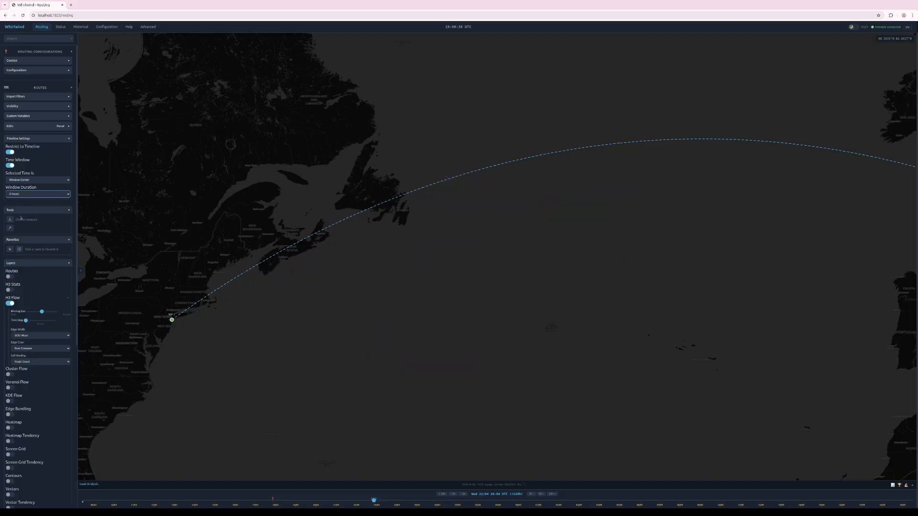
pyautogui.press('Down')
pyautogui.moveTo(389, 269); pyautogui.dragTo(372, 264)
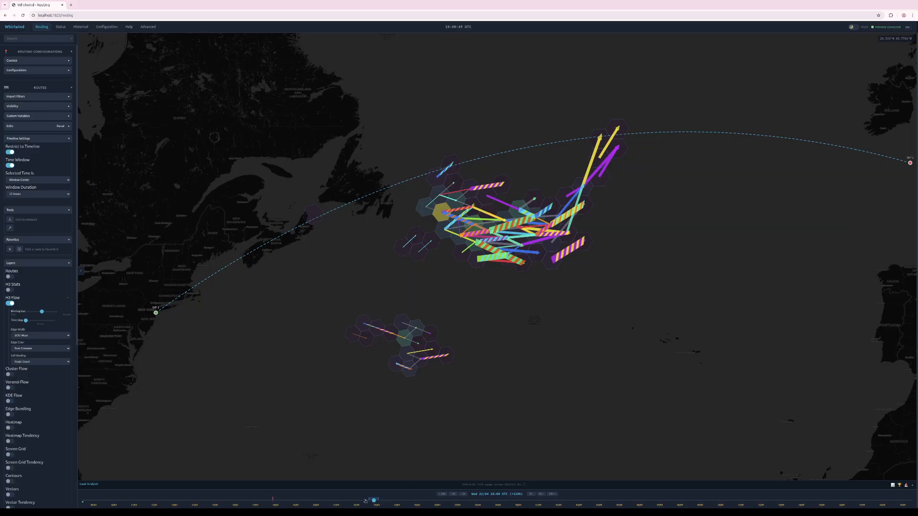
# - Move the selected time back to Wed 22/04 04:00 UTC and inspect the details of an H3 cell and a flow segment
pyautogui.moveTo(373, 500)
pyautogui.mouseDown()
pyautogui.moveTo(476, 504)
pyautogui.moveTo(258, 509)
pyautogui.moveTo(361, 507)
pyautogui.mouseUp()
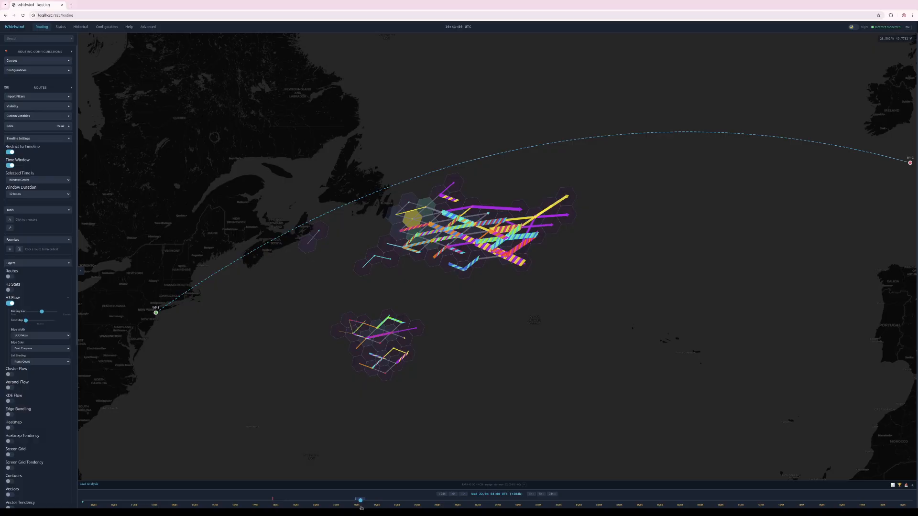
pyautogui.moveTo(521, 261)
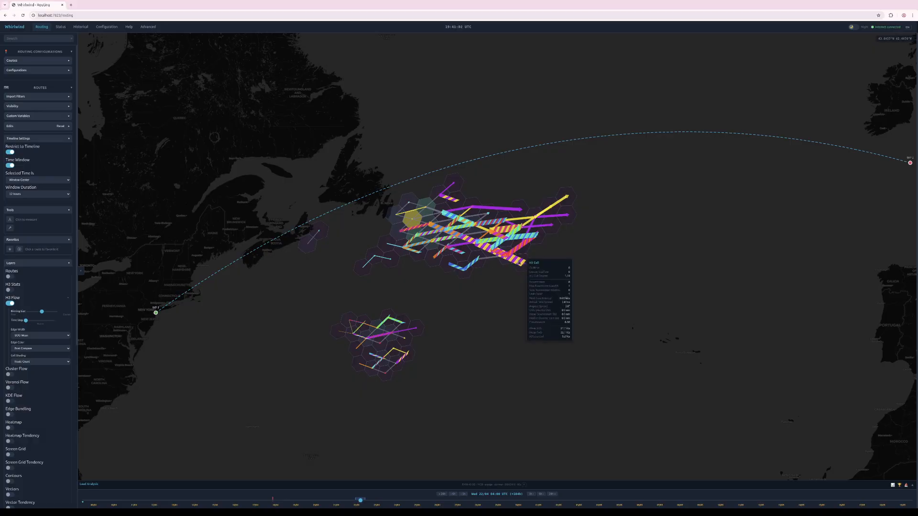
pyautogui.moveTo(492, 223)
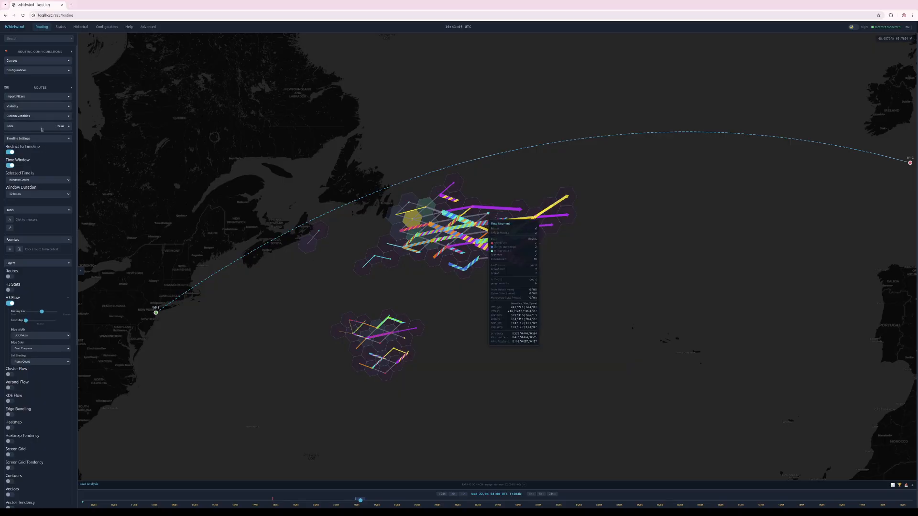
# - Show the list of loaded boats with their colors and compare it with the H3 Flow segments and cell details
pyautogui.click(55, 108)
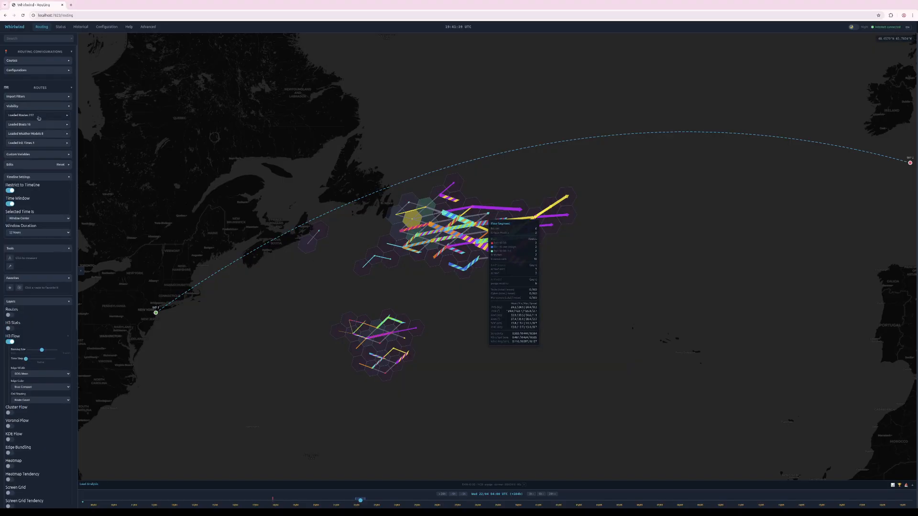
pyautogui.click(41, 126)
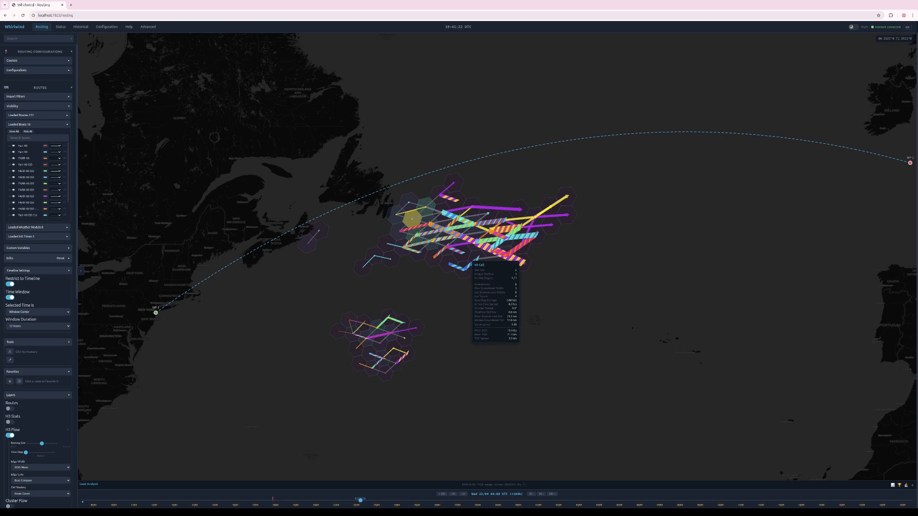
pyautogui.moveTo(41, 444); pyautogui.dragTo(41, 445)
pyautogui.click(41, 445)
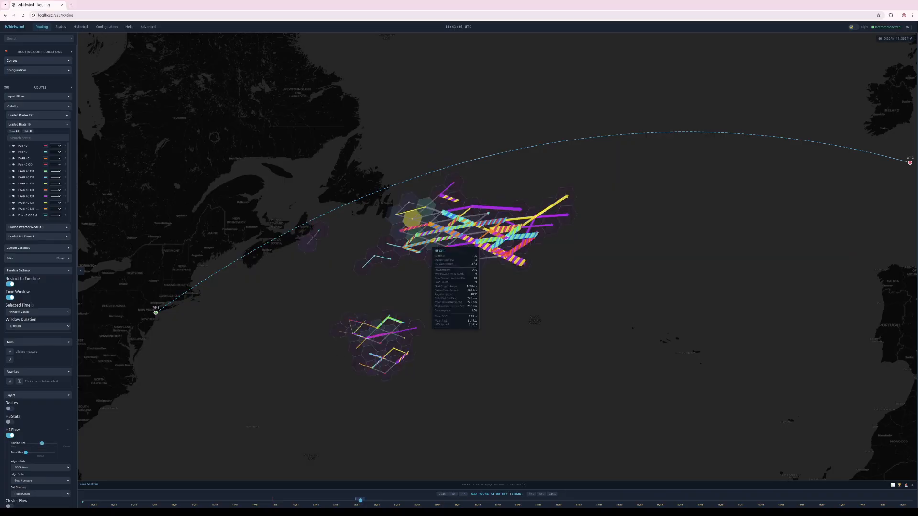
pyautogui.moveTo(429, 209)
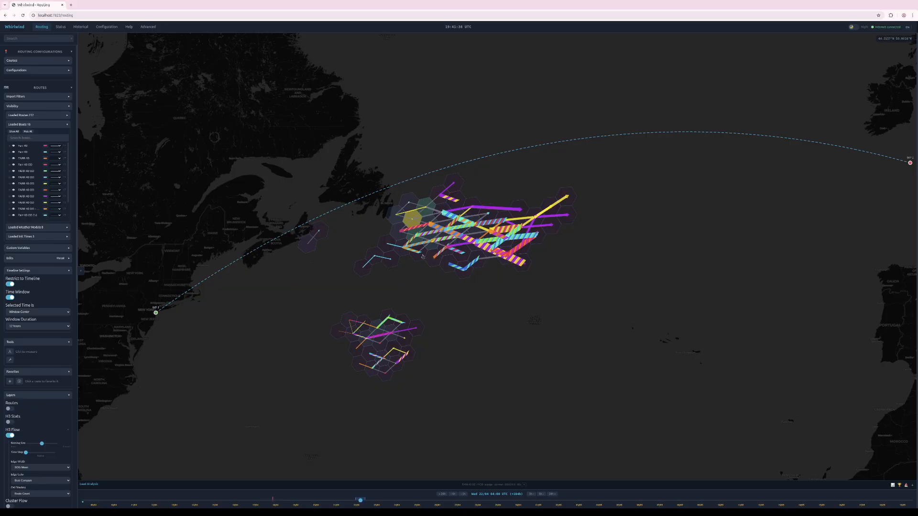
# - Replace the H3 Flow layer with Cluster Flow and turn off the timeline restriction
pyautogui.click(478, 206)
pyautogui.scroll(-5, 53, 417)
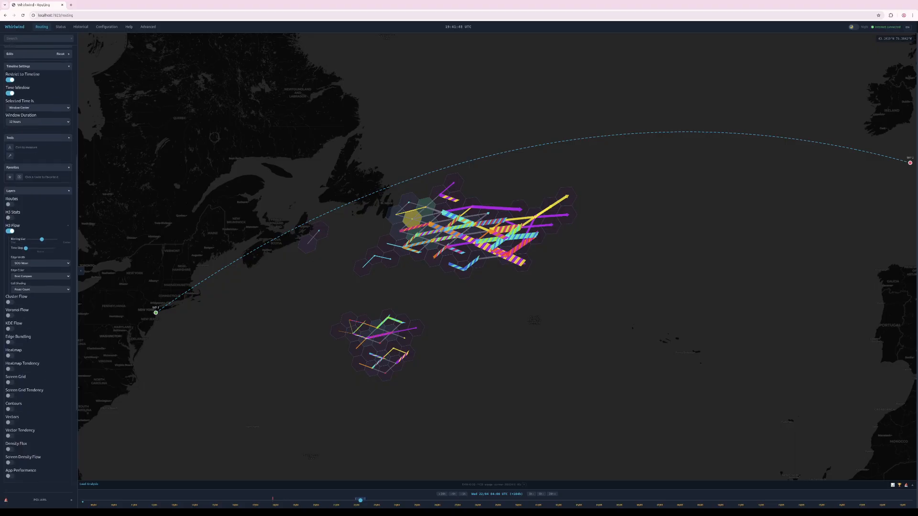
pyautogui.click(9, 231)
pyautogui.click(9, 244)
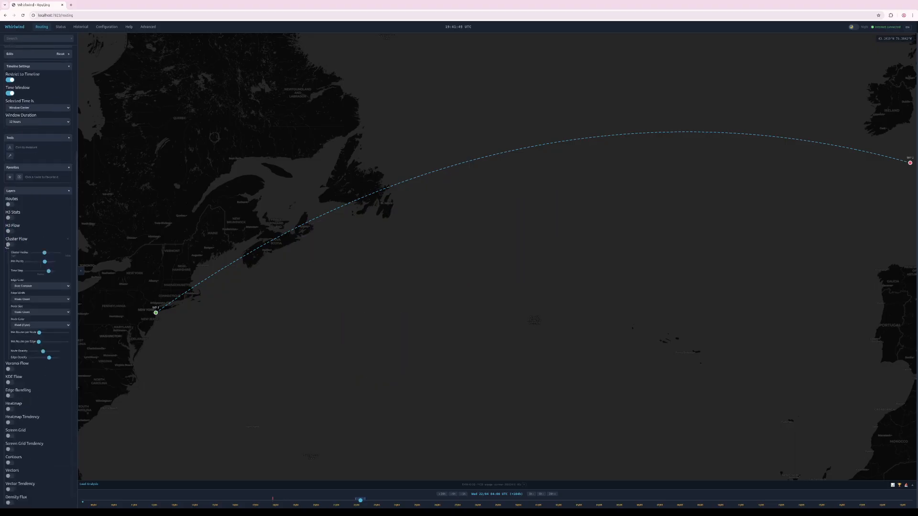
pyautogui.moveTo(332, 289)
pyautogui.mouseDown()
pyautogui.moveTo(324, 308)
pyautogui.moveTo(329, 293)
pyautogui.mouseUp()
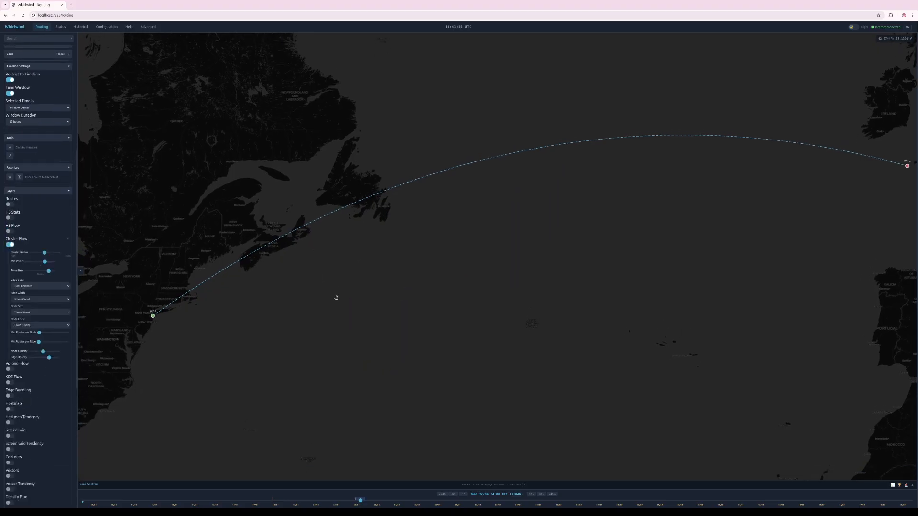
pyautogui.click(10, 80)
pyautogui.moveTo(335, 323); pyautogui.dragTo(351, 291)
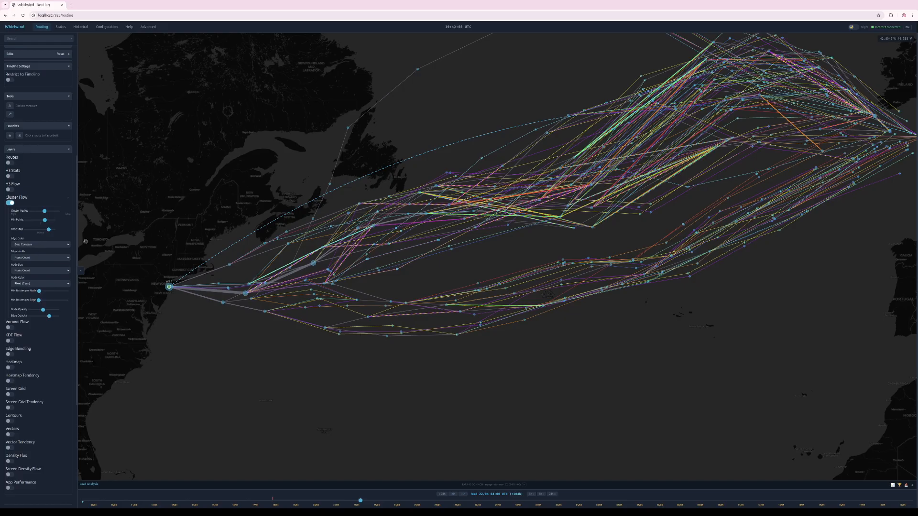
# - Color the Cluster Flow edges by TWS Mean and examine the clustered routes across the Atlantic
pyautogui.click(52, 245)
pyautogui.click(35, 282)
pyautogui.moveTo(371, 245); pyautogui.dragTo(350, 250)
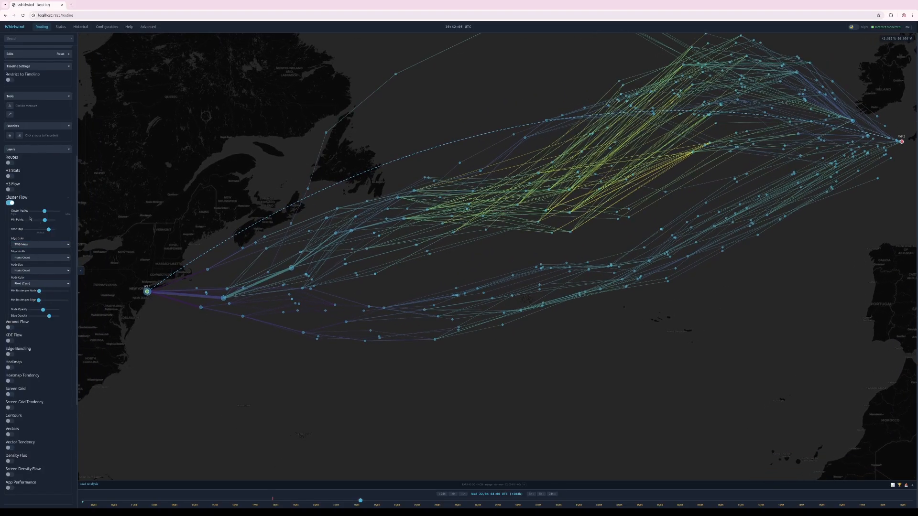
pyautogui.moveTo(386, 286); pyautogui.dragTo(392, 258)
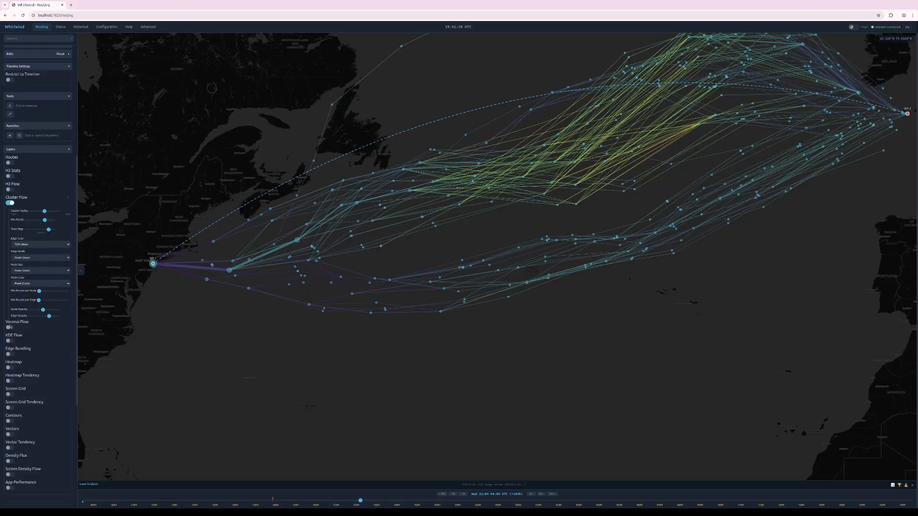
pyautogui.moveTo(312, 328); pyautogui.dragTo(317, 340)
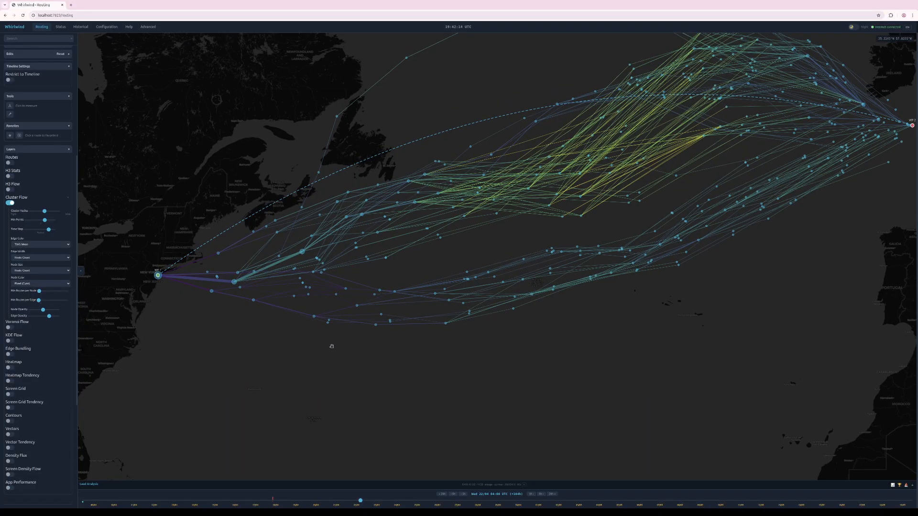
pyautogui.moveTo(326, 342); pyautogui.dragTo(328, 343)
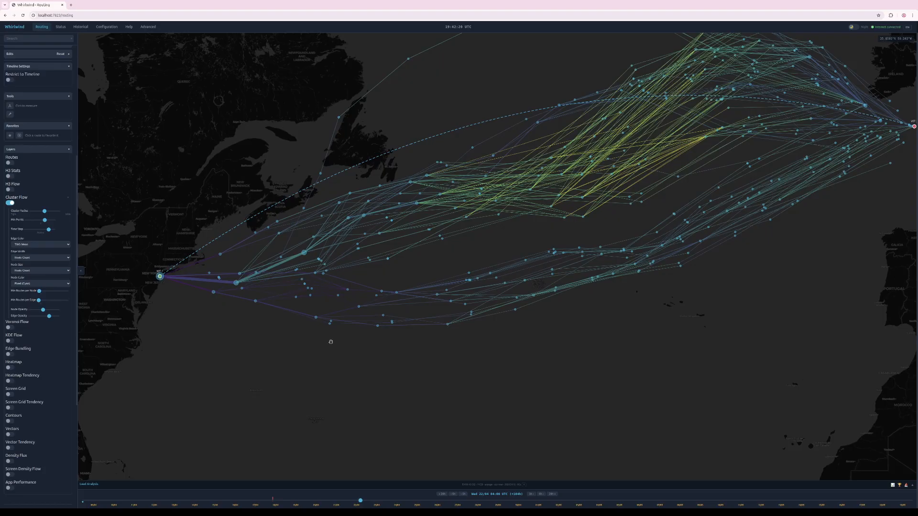
pyautogui.moveTo(326, 345); pyautogui.dragTo(325, 344)
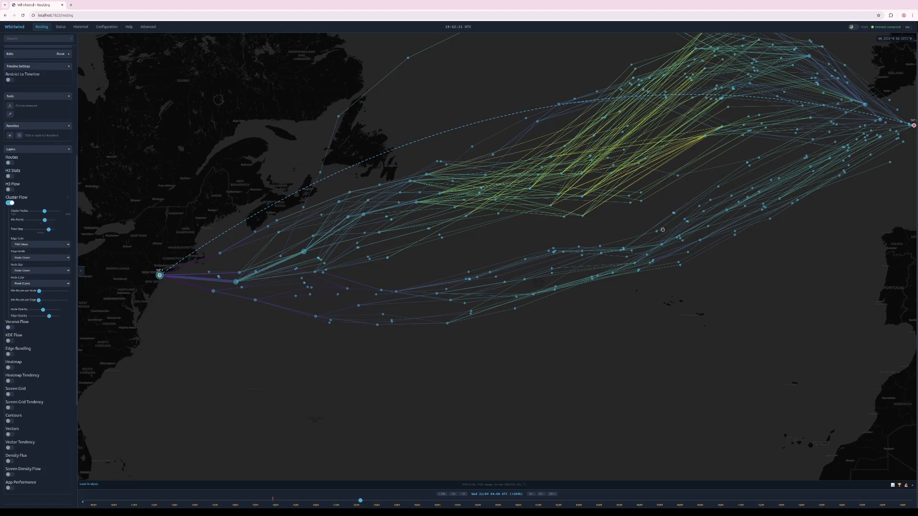
pyautogui.moveTo(468, 240); pyautogui.dragTo(492, 217)
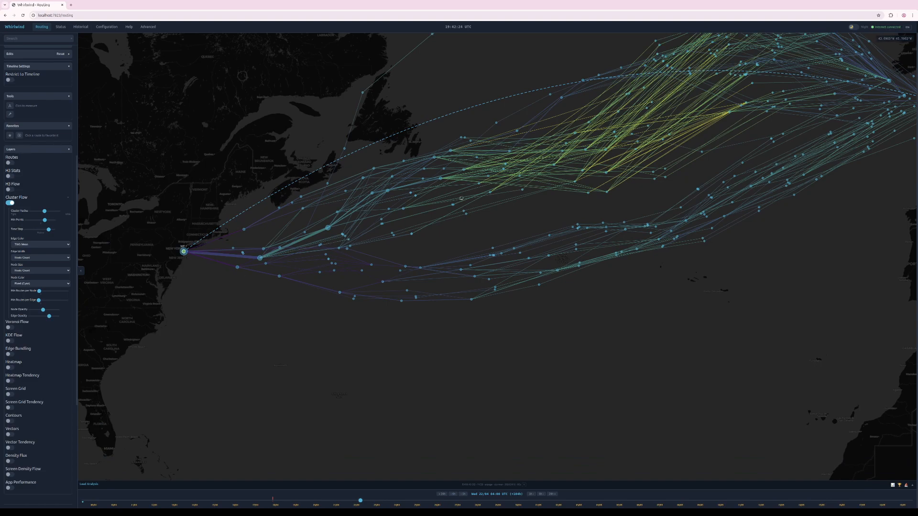
pyautogui.moveTo(525, 283); pyautogui.dragTo(475, 295)
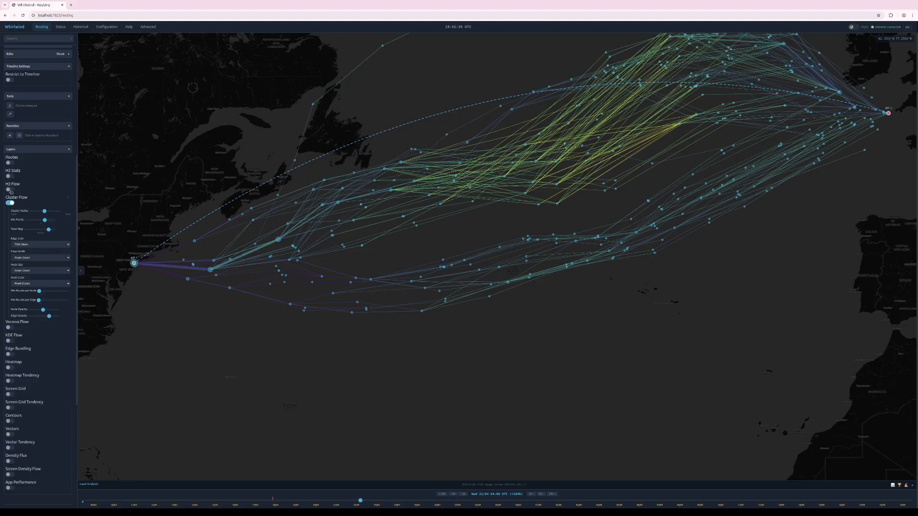
# - Overlay H3 Flow briefly for comparison, hide it again and replace Cluster Flow with the Voronoi Flow layer
pyautogui.click(9, 189)
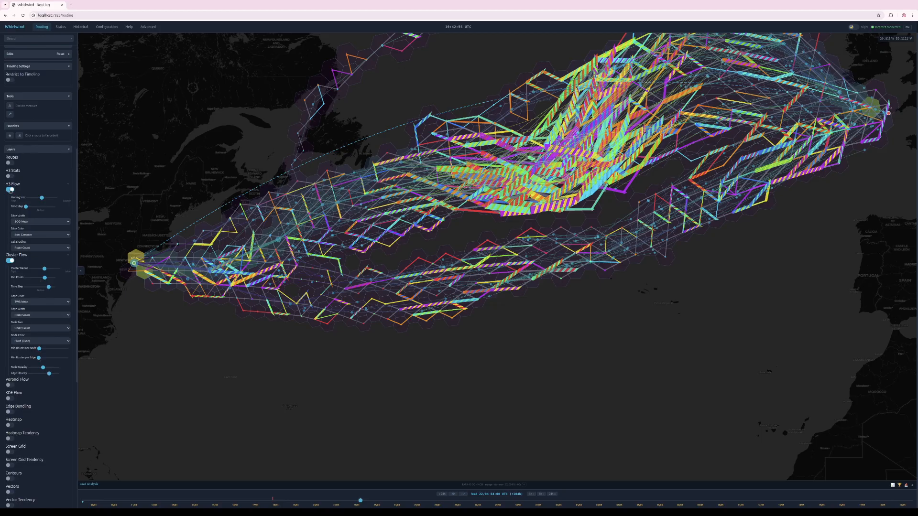
pyautogui.click(10, 189)
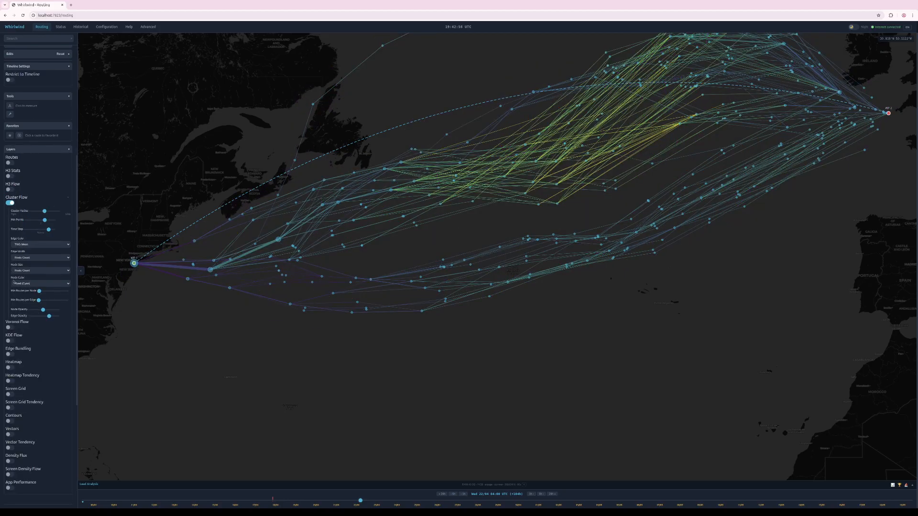
pyautogui.click(8, 327)
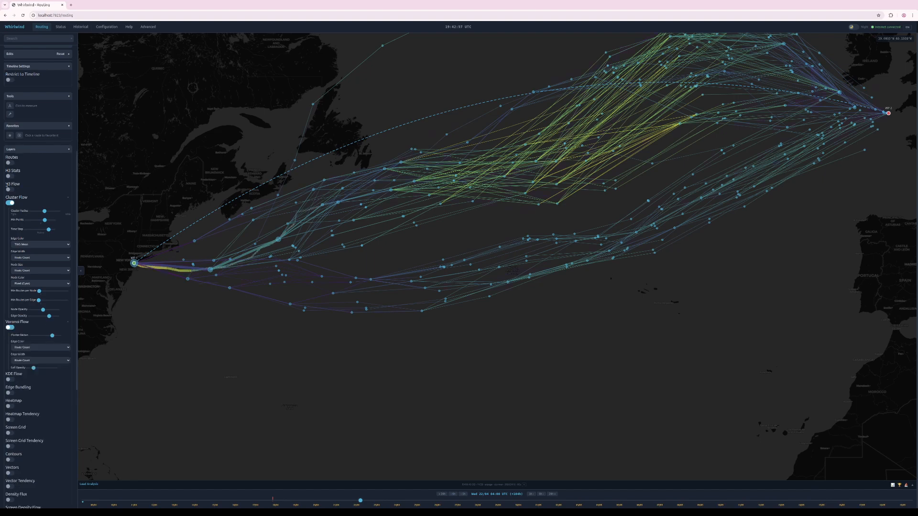
pyautogui.click(10, 203)
pyautogui.moveTo(301, 303); pyautogui.dragTo(312, 314)
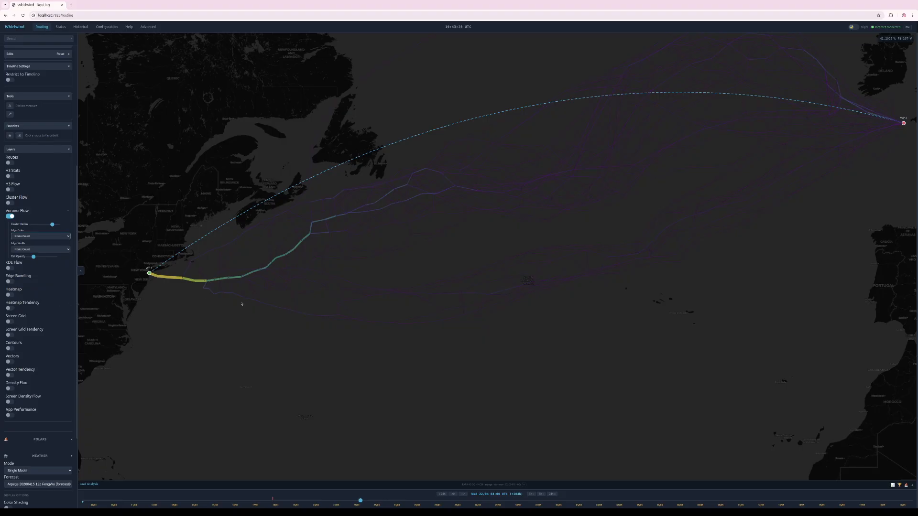
# - Preview the KDE Flow layer in place of Voronoi Flow, followed by the Heatmap layer weighted by SOG, hiding each again
pyautogui.click(10, 216)
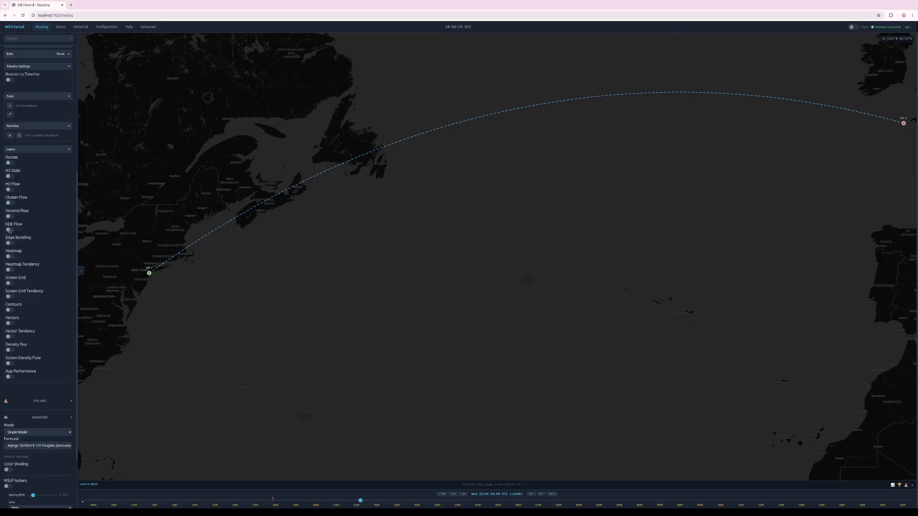
pyautogui.click(10, 229)
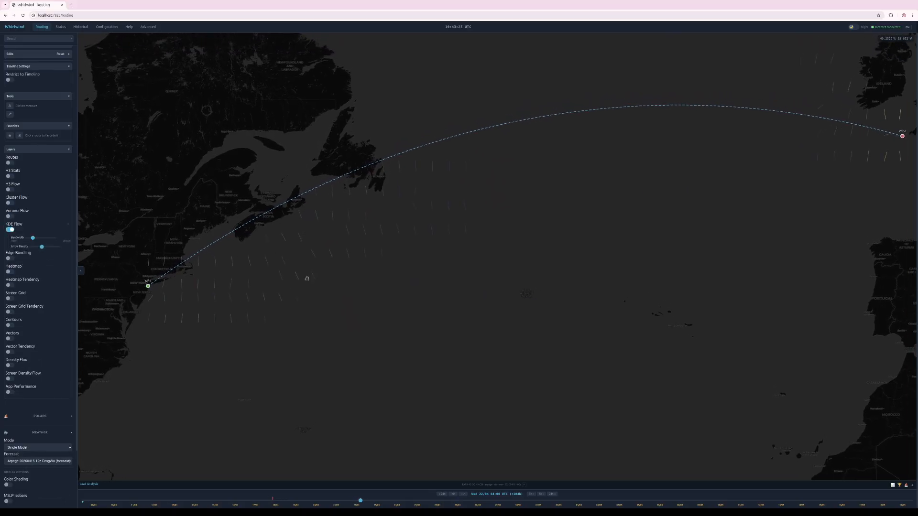
pyautogui.click(9, 230)
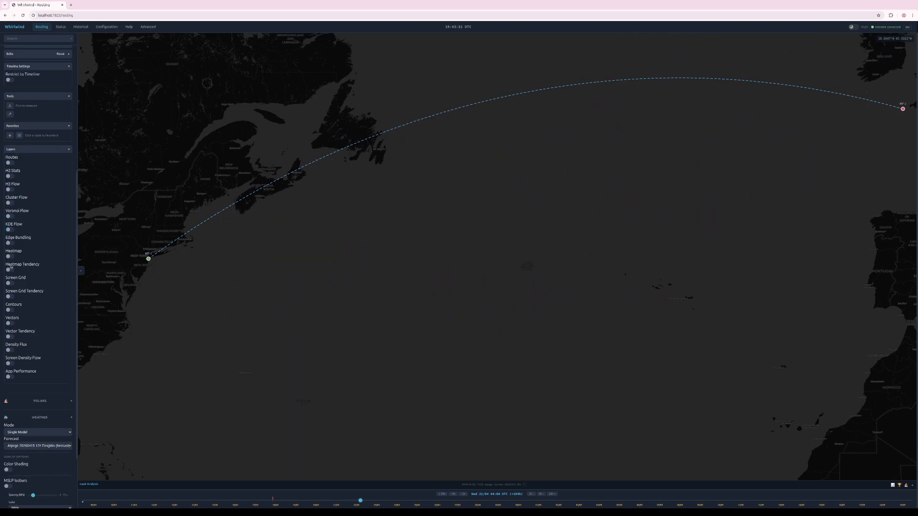
pyautogui.click(9, 257)
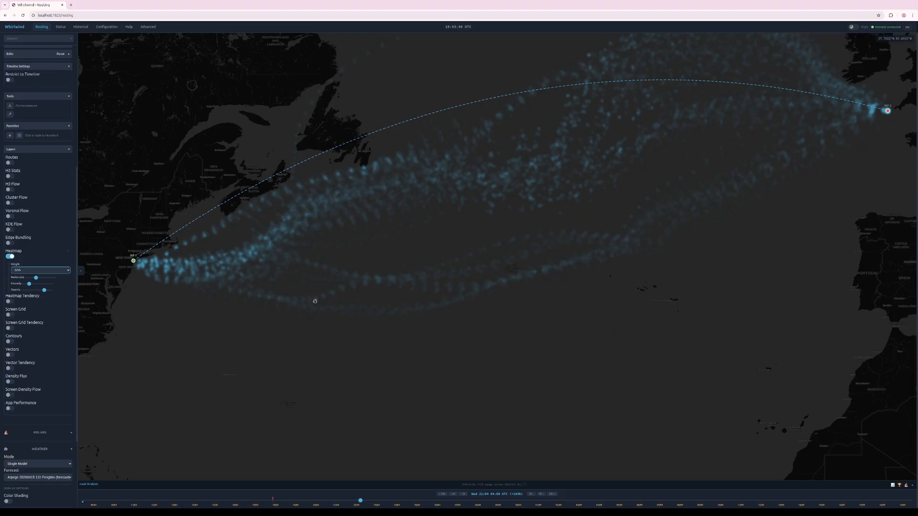
pyautogui.click(10, 256)
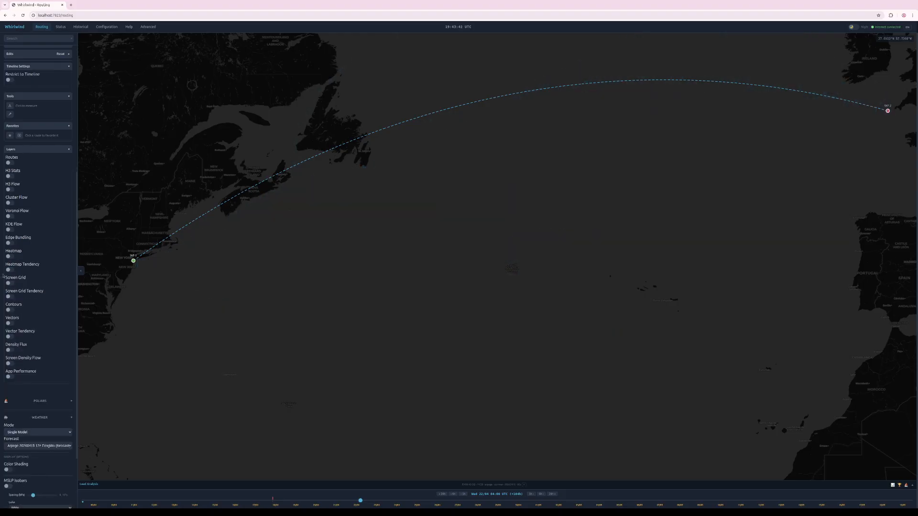
# - View the Heatmap Tendency layer while moving the selected time to Sun 26/04 04:00 UTC, and hide the layer again
pyautogui.click(8, 270)
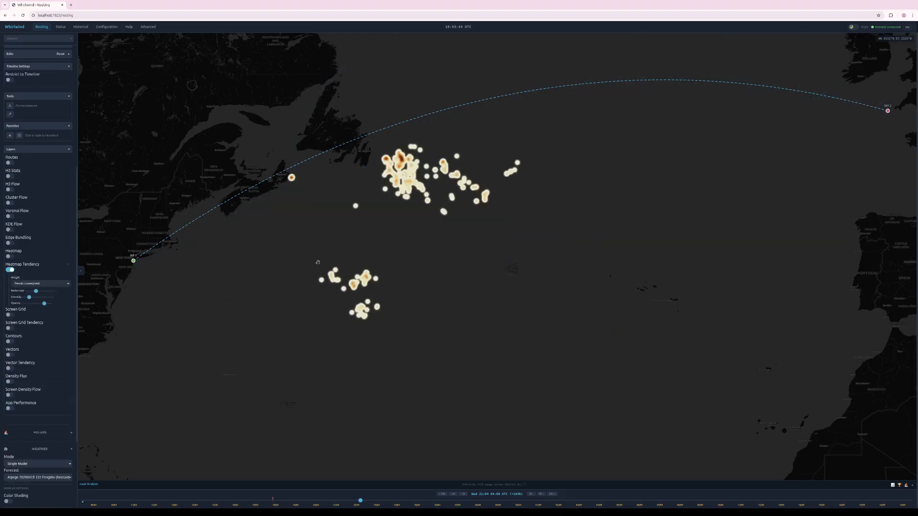
pyautogui.moveTo(23, 265); pyautogui.dragTo(42, 265)
pyautogui.moveTo(28, 324); pyautogui.dragTo(44, 324)
pyautogui.moveTo(20, 363); pyautogui.dragTo(36, 363)
pyautogui.moveTo(306, 307); pyautogui.dragTo(305, 333)
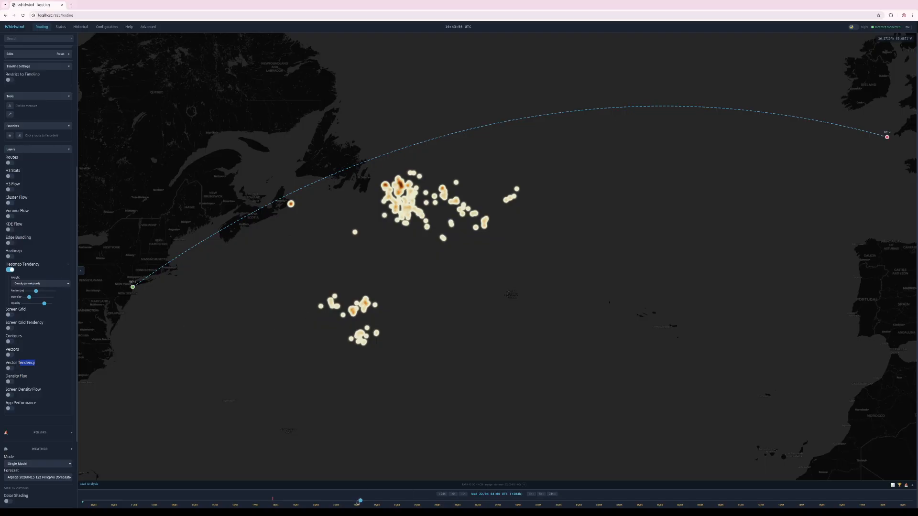
pyautogui.moveTo(358, 502); pyautogui.dragTo(436, 503)
pyautogui.moveTo(436, 502); pyautogui.dragTo(441, 501)
pyautogui.click(9, 270)
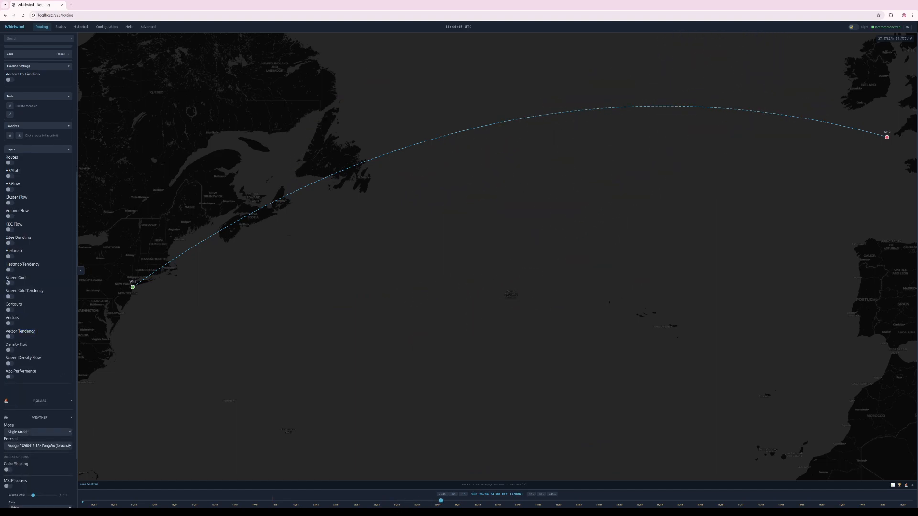
# - Show the Screen Grid layer, try two other options in place of Count for its cells, and hide the layer again
pyautogui.click(8, 283)
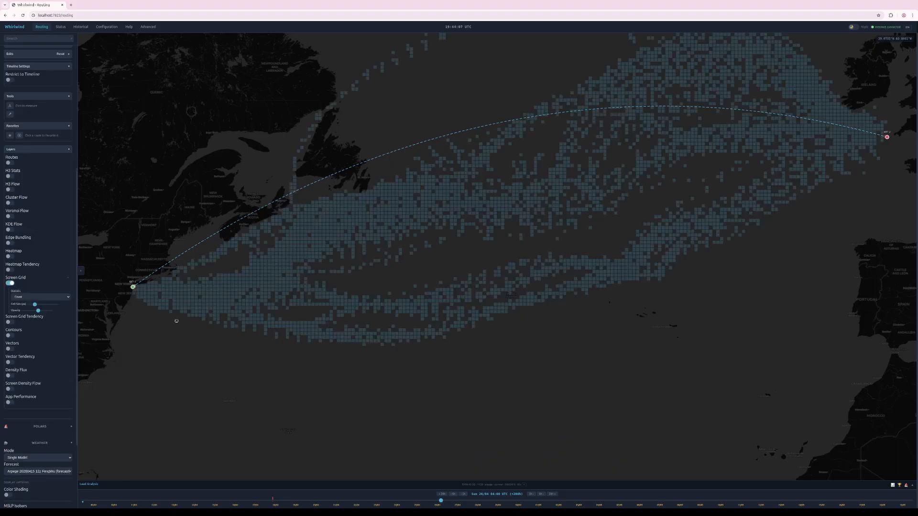
pyautogui.click(40, 299)
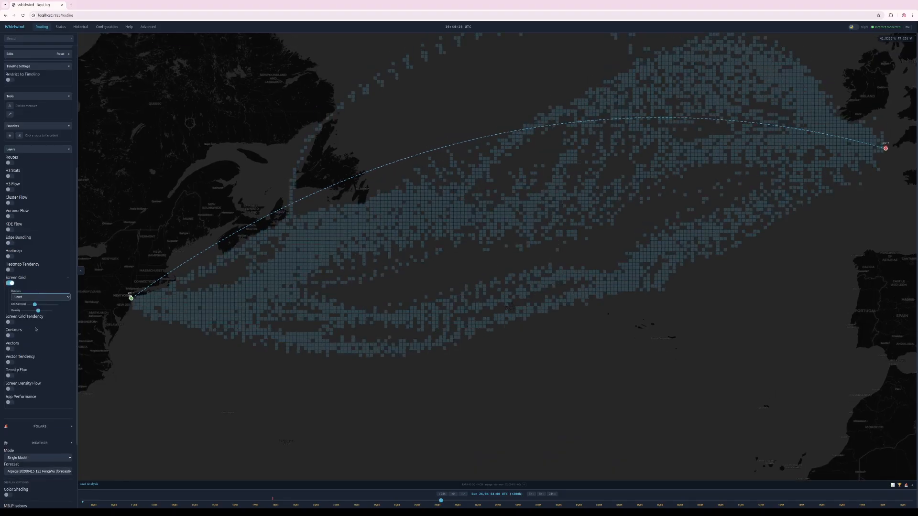
pyautogui.click(38, 320)
pyautogui.moveTo(470, 291); pyautogui.dragTo(456, 320)
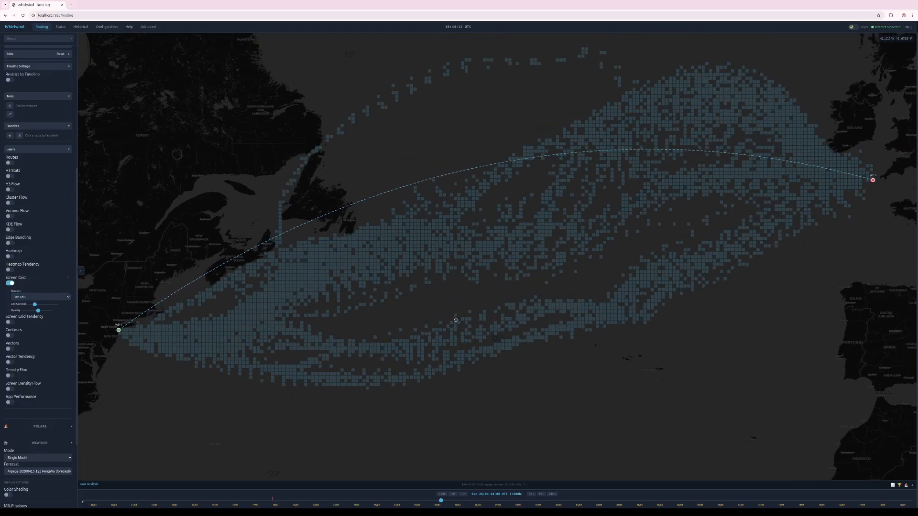
pyautogui.click(27, 314)
pyautogui.moveTo(207, 294); pyautogui.dragTo(226, 316)
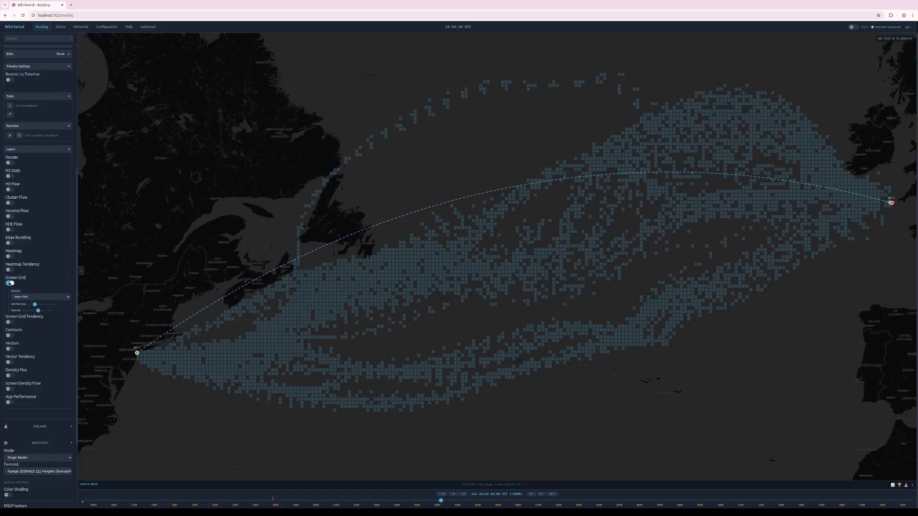
pyautogui.click(10, 283)
# - View the Screen Grid Tendency layer at Tuesday 28/04 and at Sun 26/04 07:00 UTC, and hide it again
pyautogui.click(9, 297)
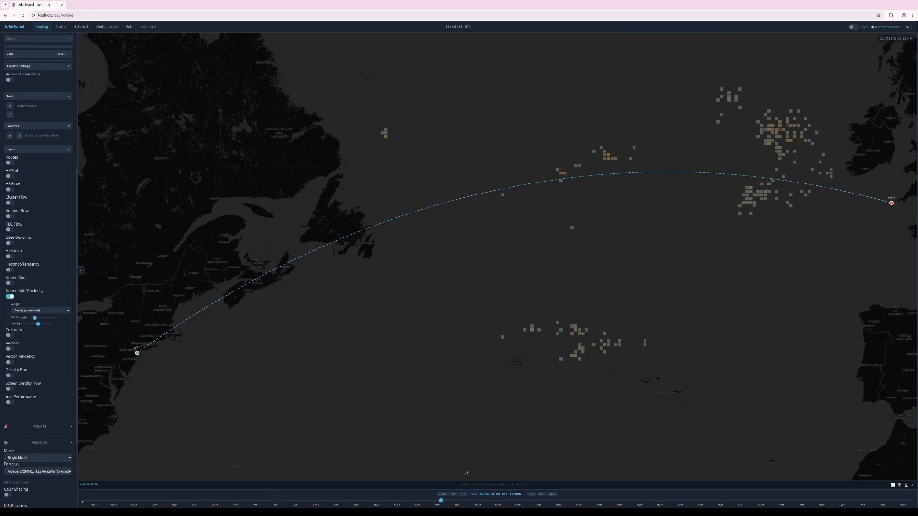
pyautogui.moveTo(440, 501); pyautogui.dragTo(491, 506)
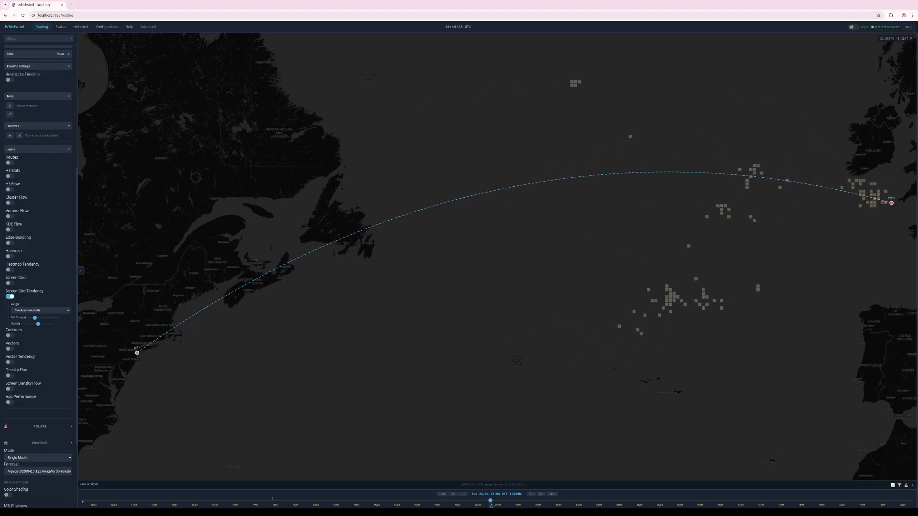
pyautogui.click(440, 507)
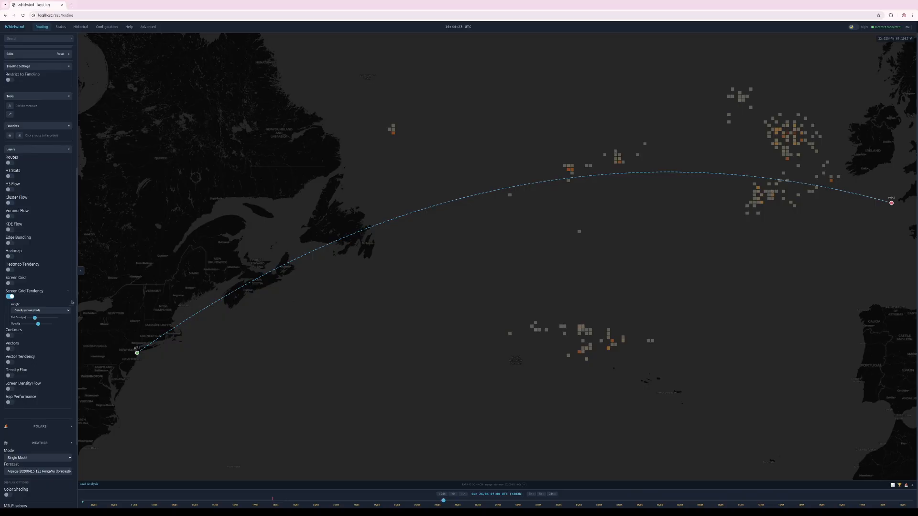
pyautogui.click(9, 296)
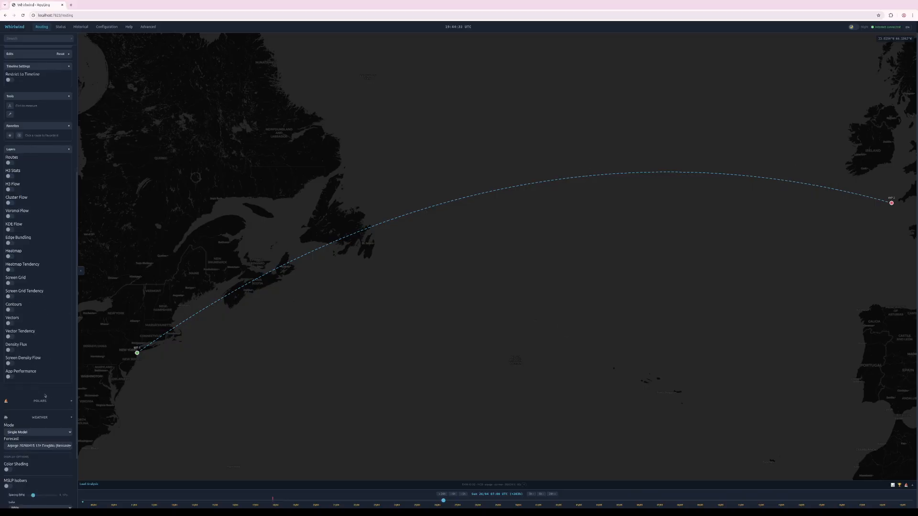
# - Show the Vectors layer and set its field to Boat Track (COG + SOG)
pyautogui.click(8, 323)
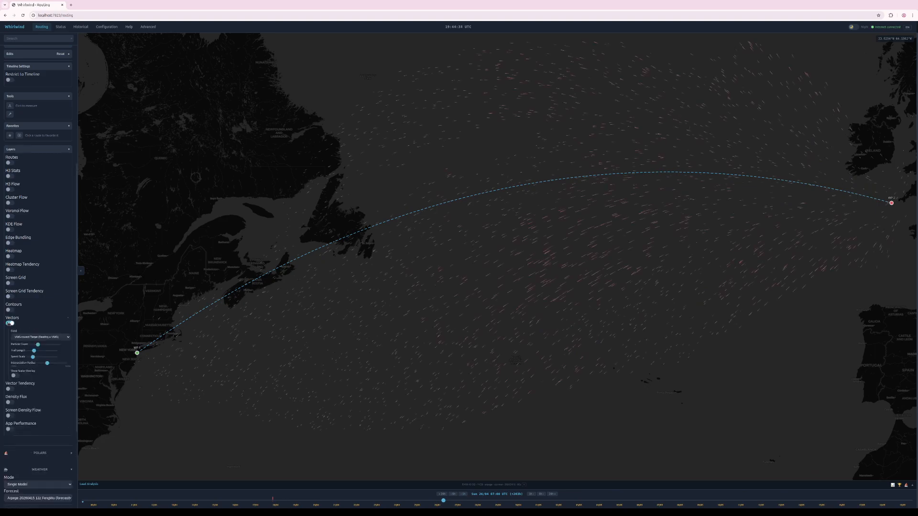
pyautogui.moveTo(370, 298); pyautogui.dragTo(347, 282)
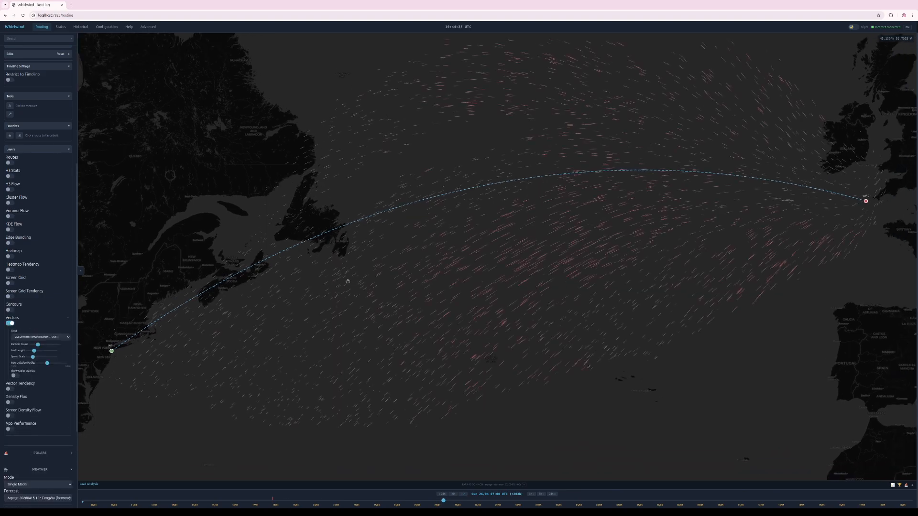
pyautogui.click(43, 337)
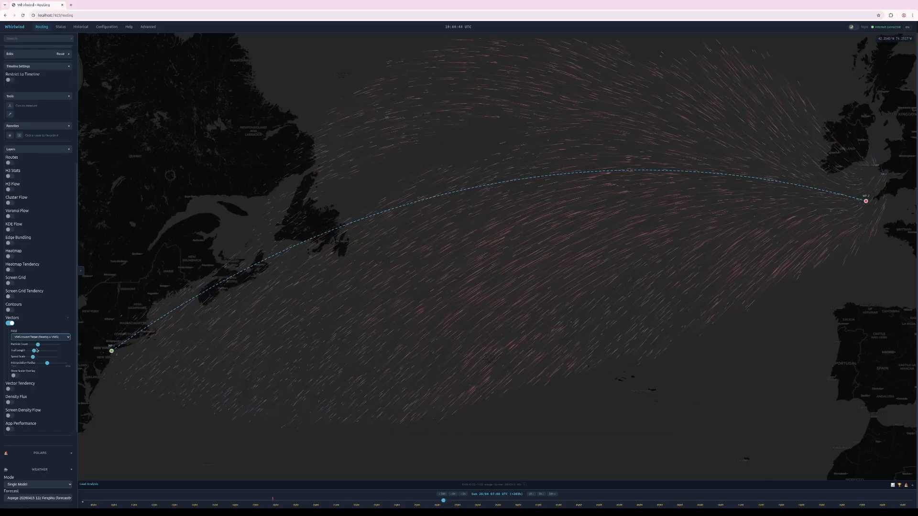
pyautogui.press('Down')
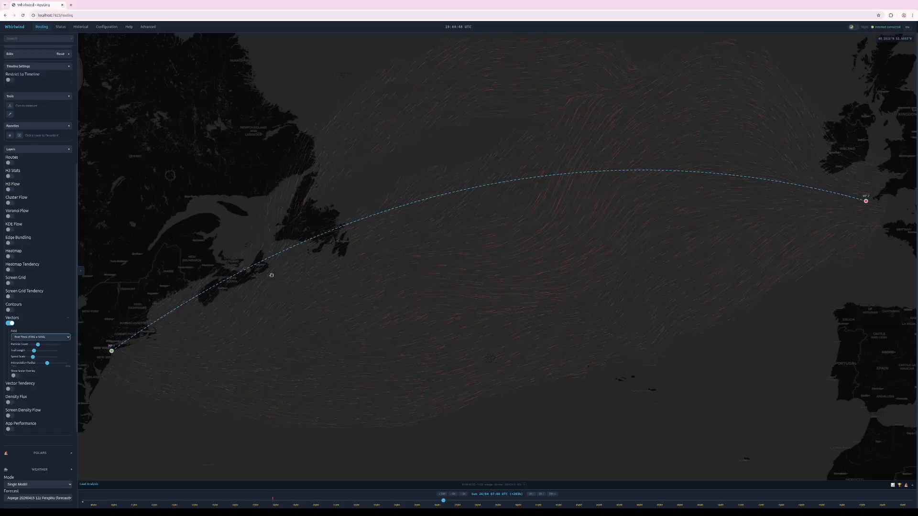
# - View the vector particles across the Atlantic and hide the Vectors layer again
pyautogui.moveTo(272, 275)
pyautogui.mouseDown()
pyautogui.moveTo(264, 295)
pyautogui.moveTo(281, 277)
pyautogui.mouseUp()
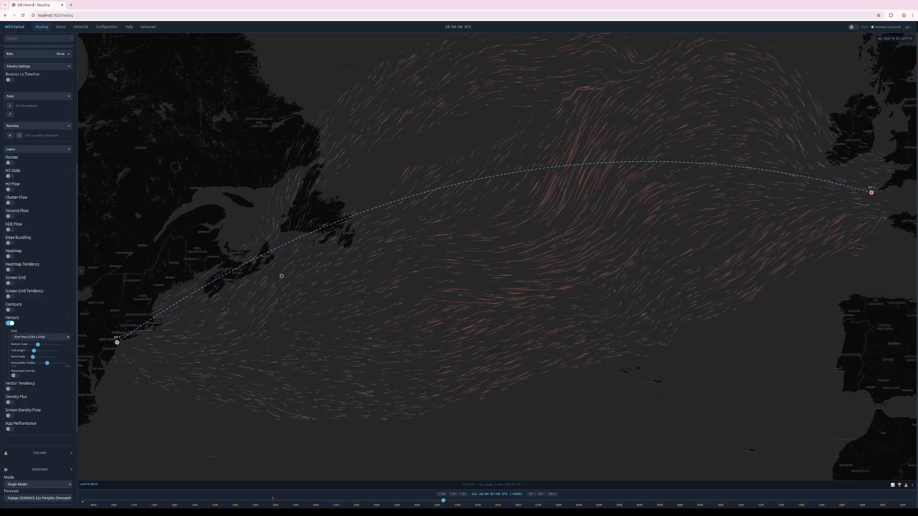
pyautogui.click(10, 323)
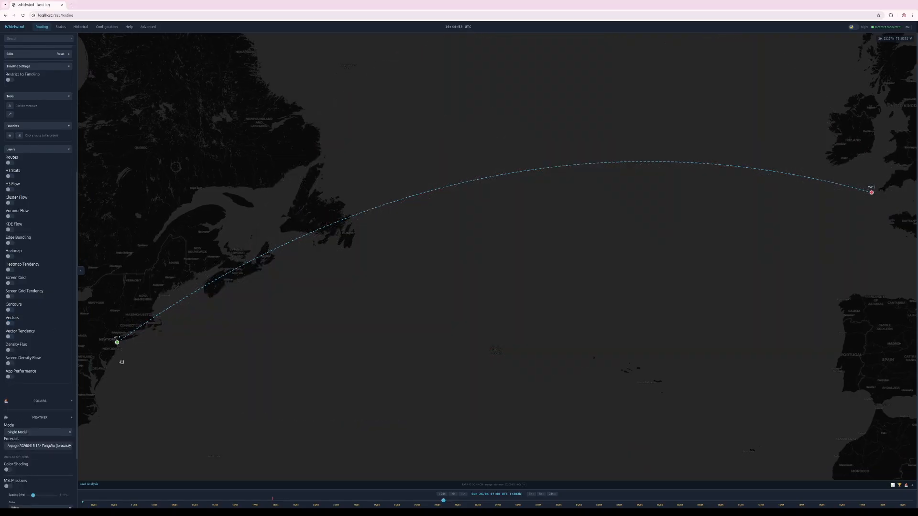
pyautogui.moveTo(126, 387); pyautogui.dragTo(121, 393)
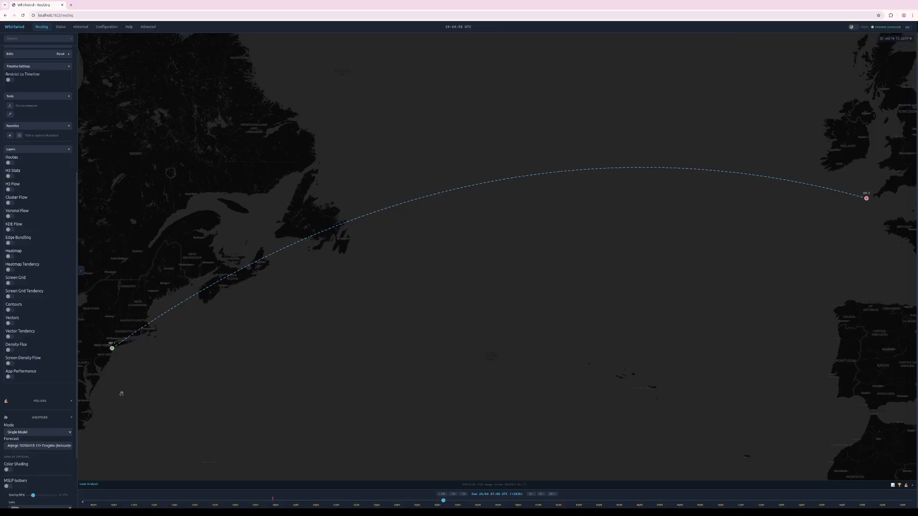
pyautogui.moveTo(282, 230); pyautogui.dragTo(282, 239)
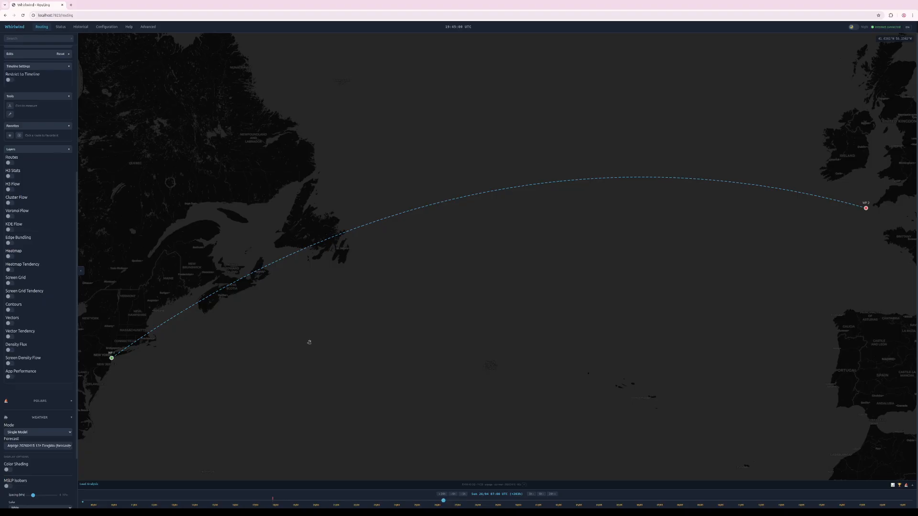
# - Show the Routes layer on the map and expand the analysis view with its histograms, comparison table and time charts
pyautogui.click(9, 163)
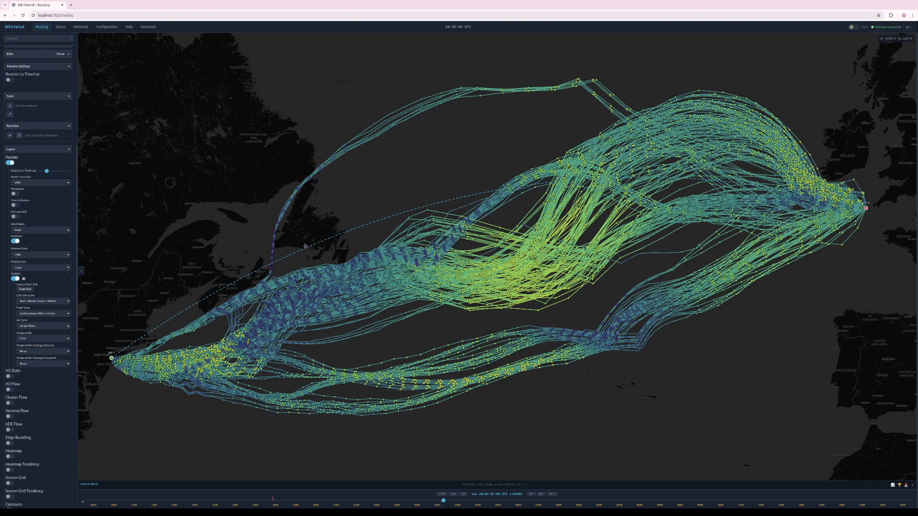
pyautogui.moveTo(306, 246); pyautogui.dragTo(311, 223)
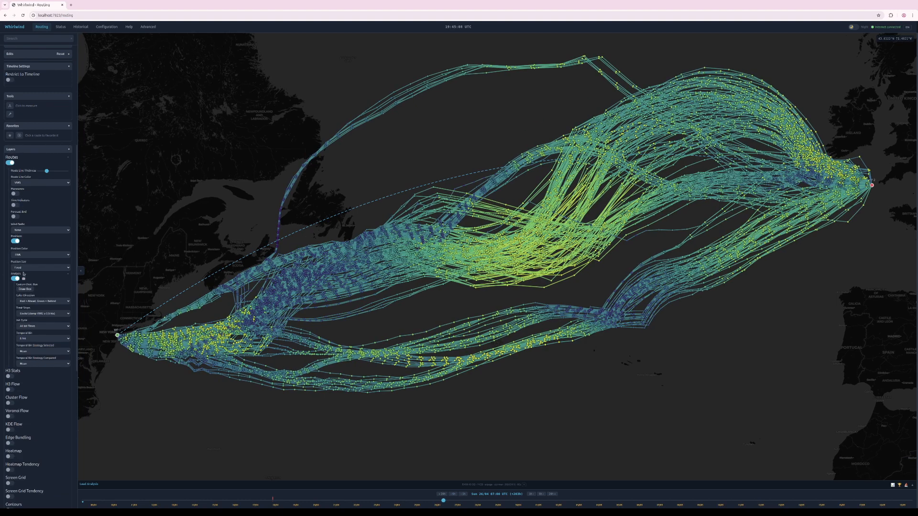
pyautogui.click(912, 485)
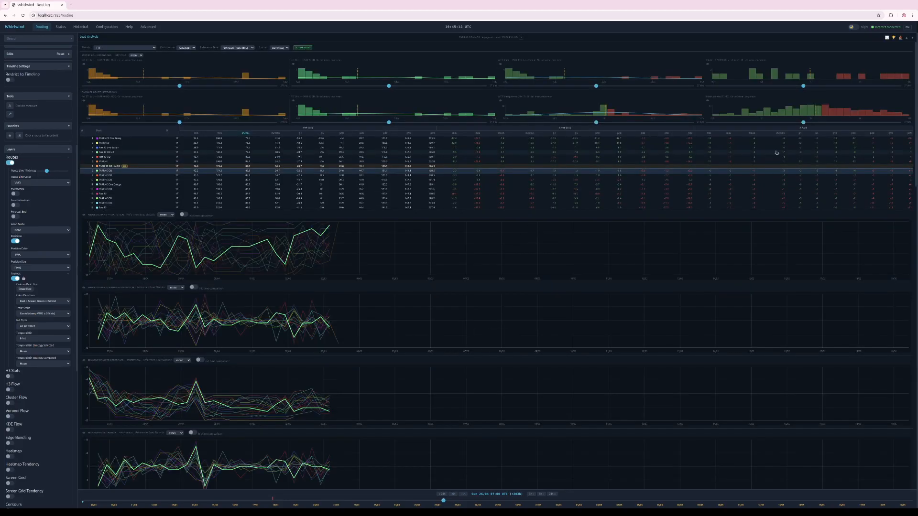